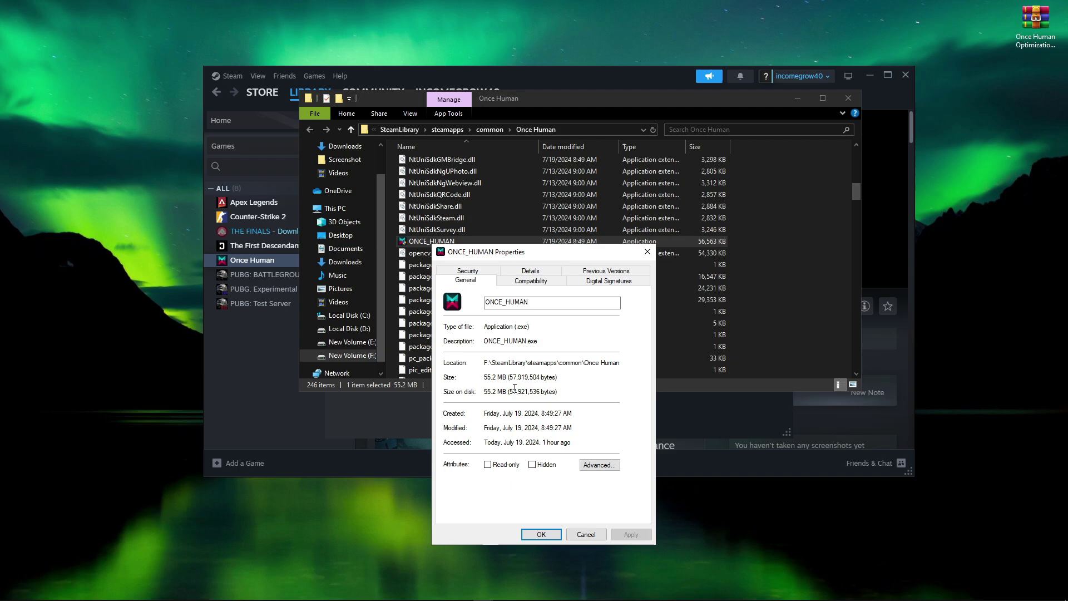
Disable full-screen optimisations in the compatibility properties of the ONCE_HUMAN application
drag(531, 252, 569, 134)
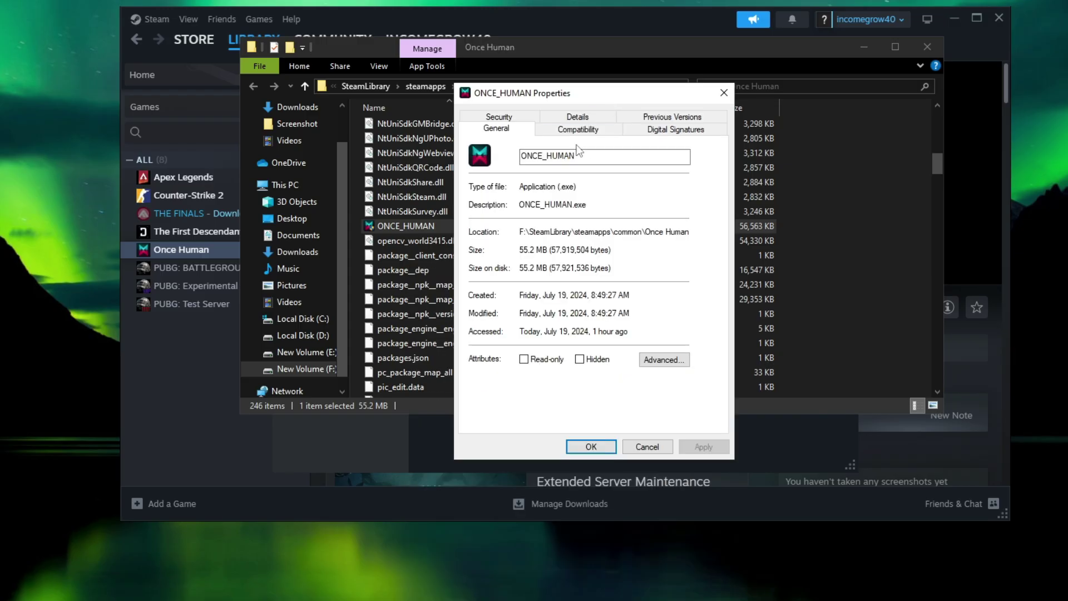
click(572, 130)
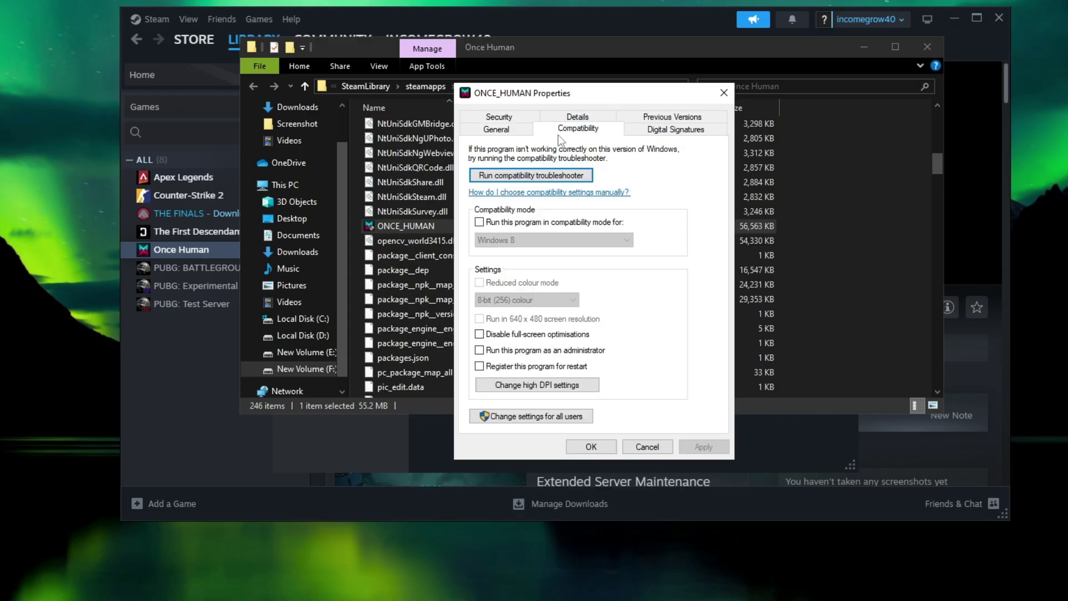
click(505, 334)
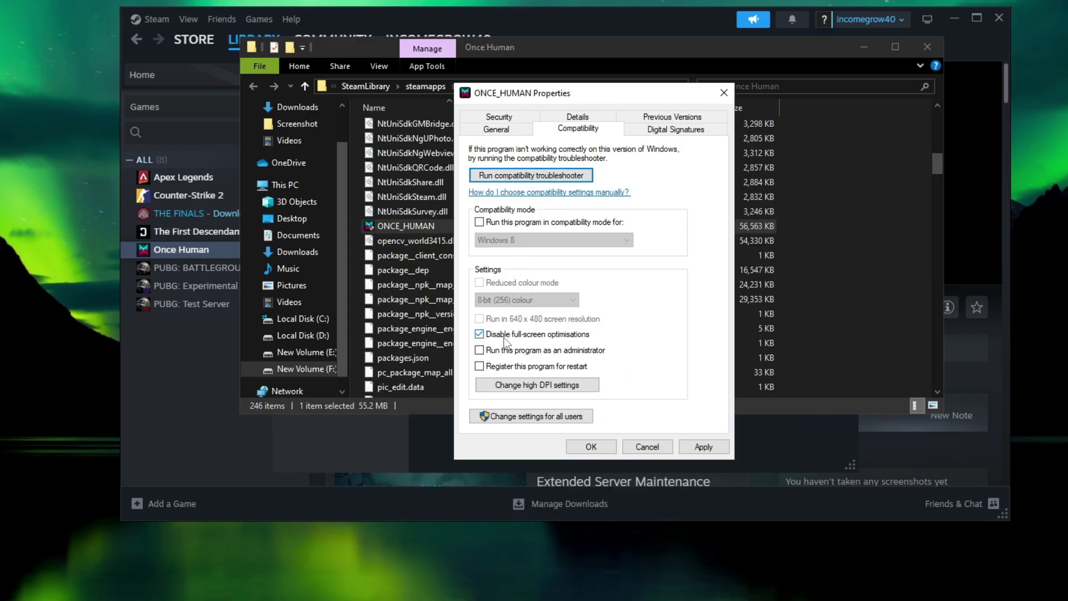
Override the high DPI scaling behaviour of ONCE_HUMAN with scaling performed by Application, and apply the compatibility properties
click(516, 389)
click(526, 365)
click(536, 381)
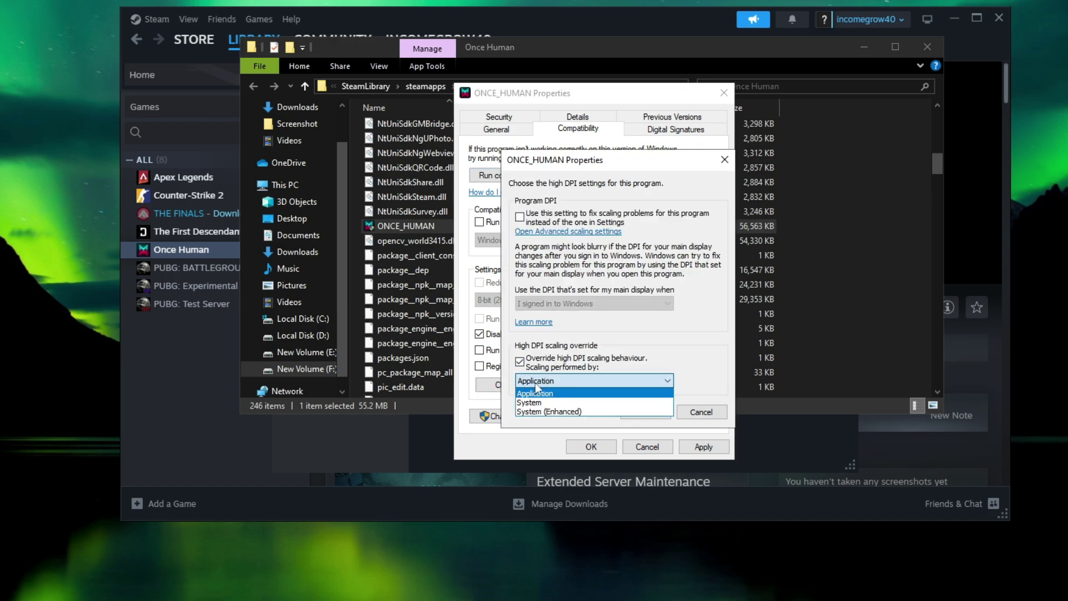
click(536, 392)
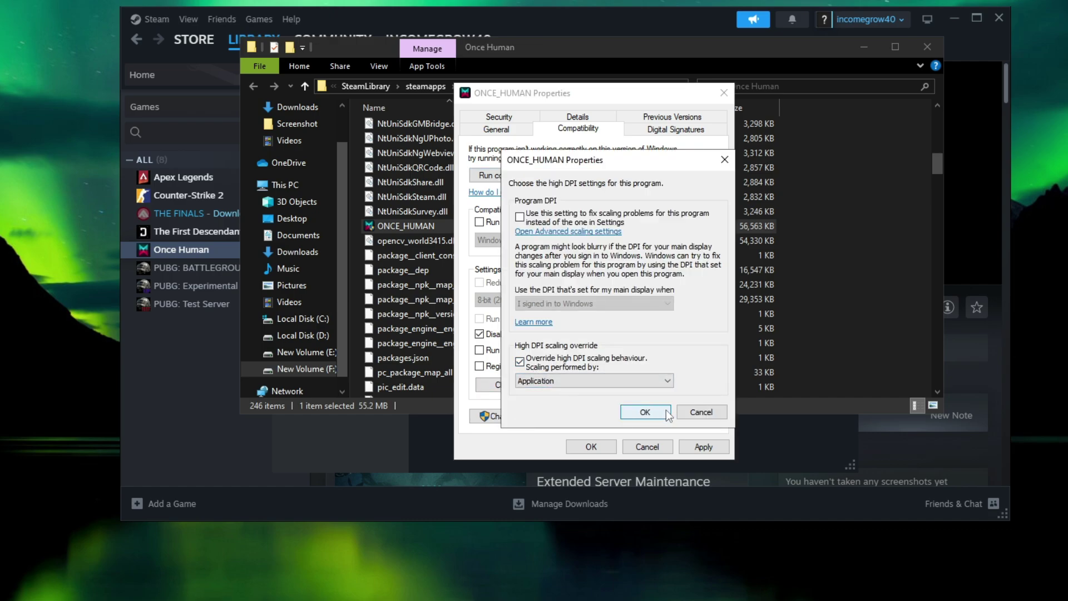
click(645, 412)
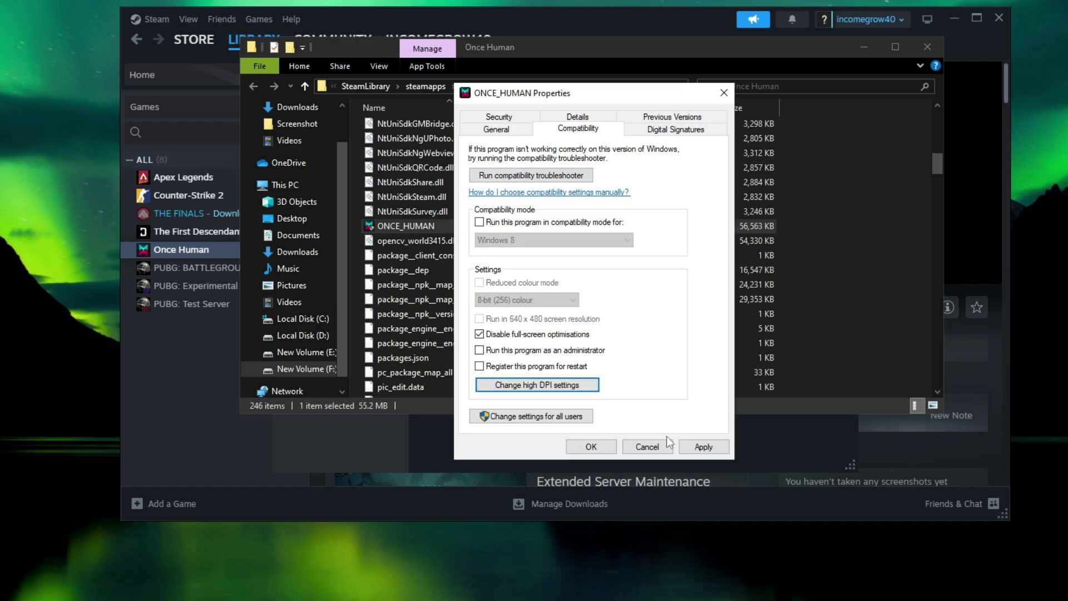
click(703, 448)
click(591, 448)
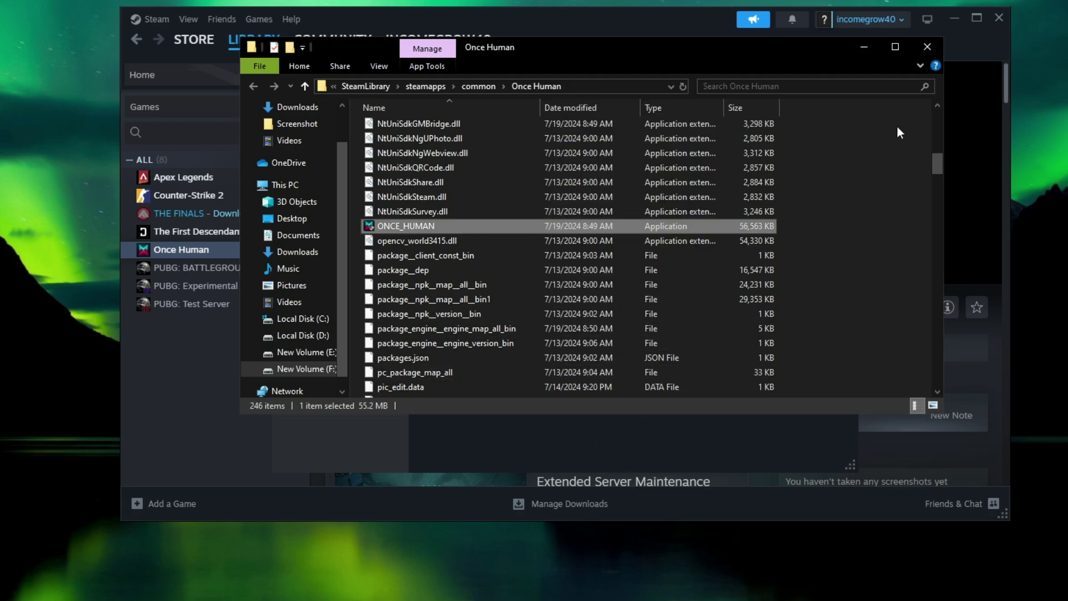
Close the Once Human folder and the game's Steam properties, and minimise Steam
click(926, 49)
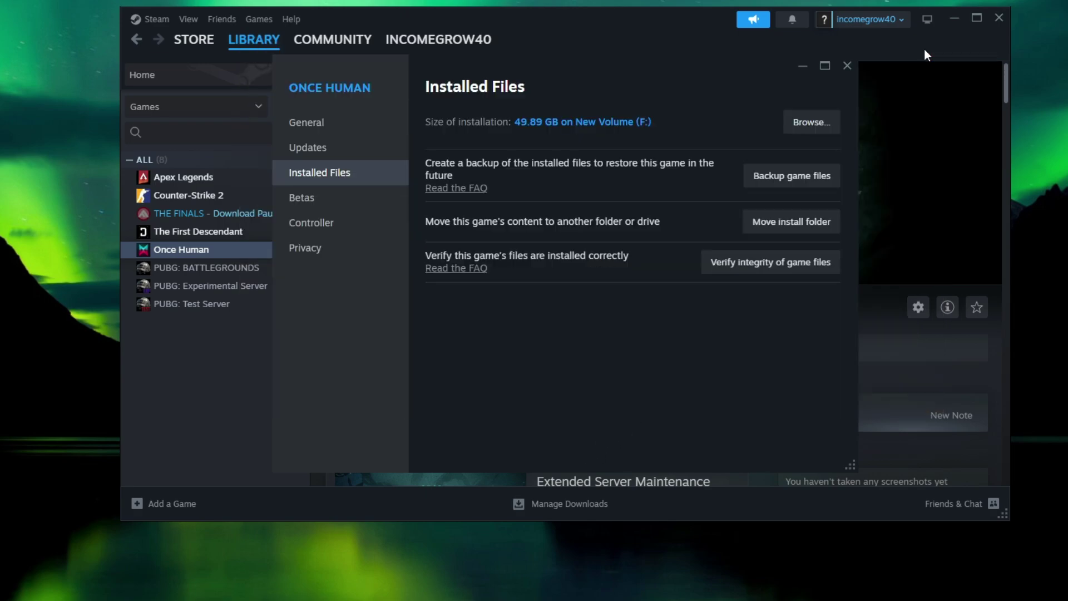
click(846, 66)
click(951, 19)
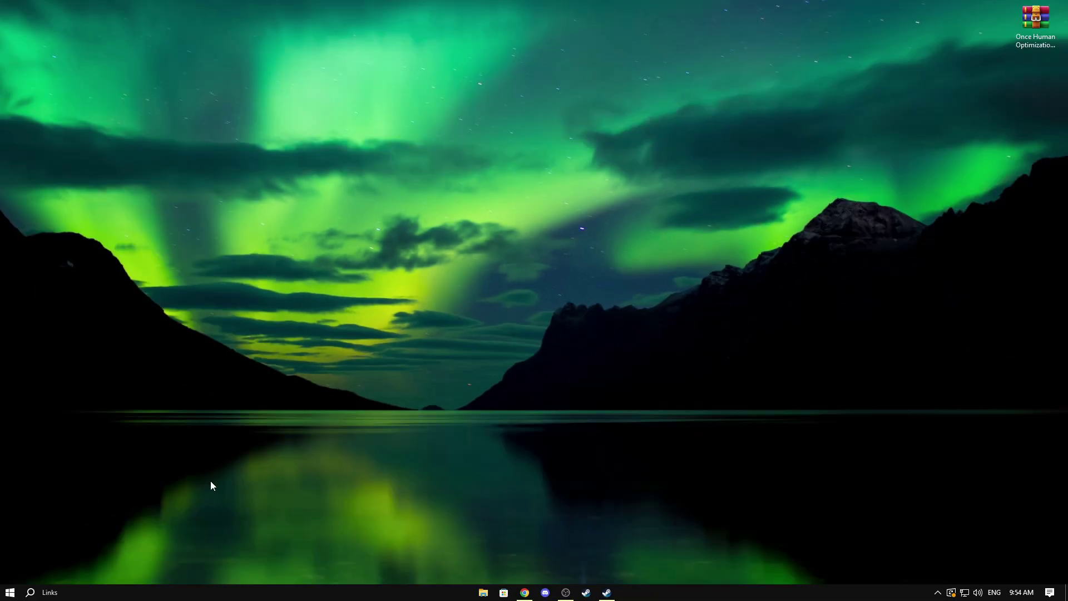
Search Windows for "gpu" and open Graphics settings
click(30, 592)
text(gp)
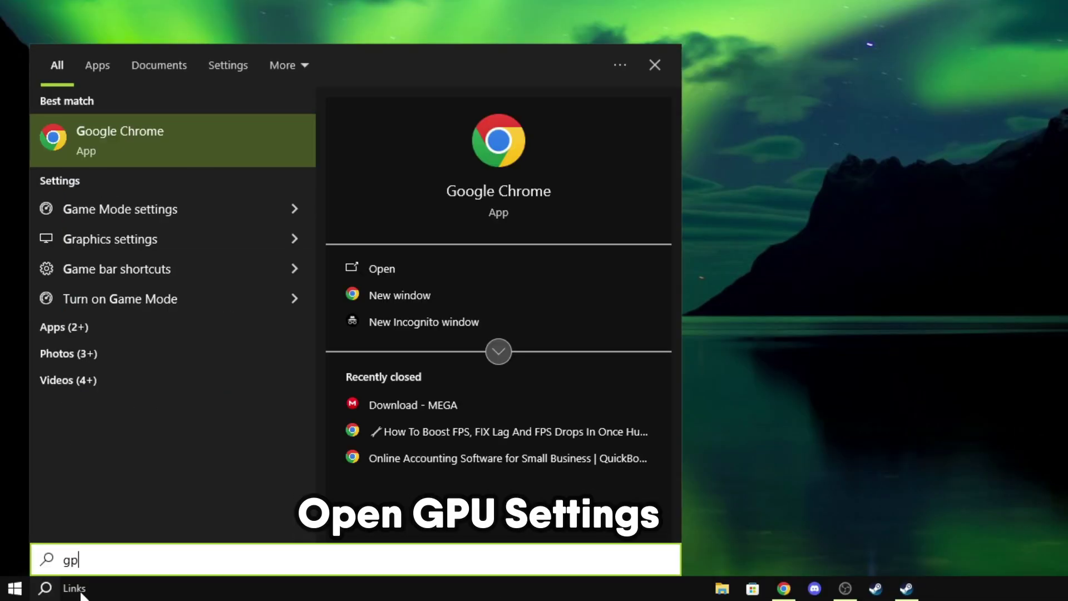
text(u)
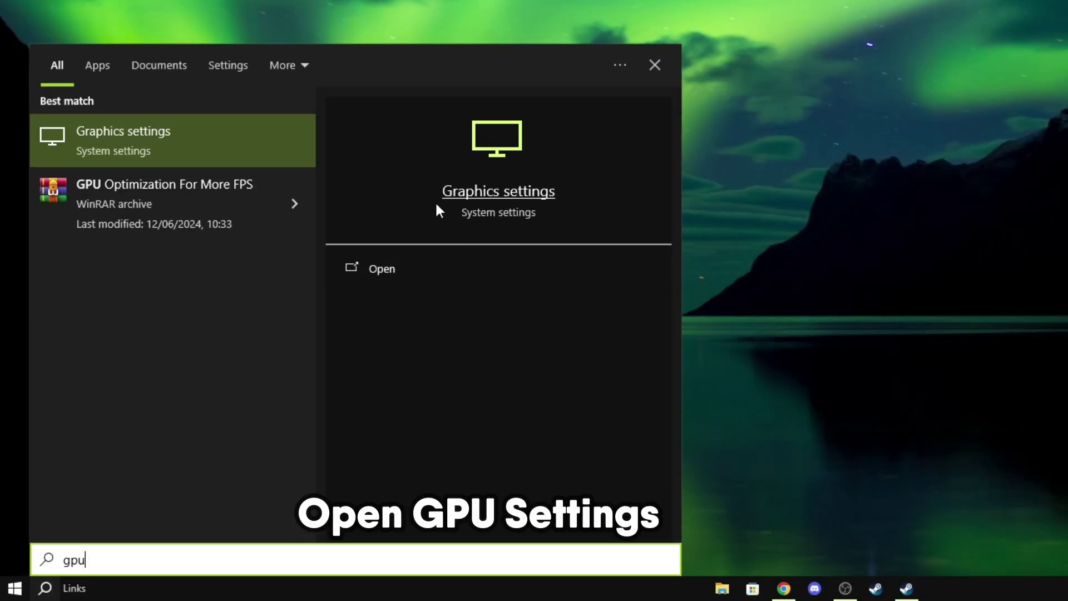
click(490, 195)
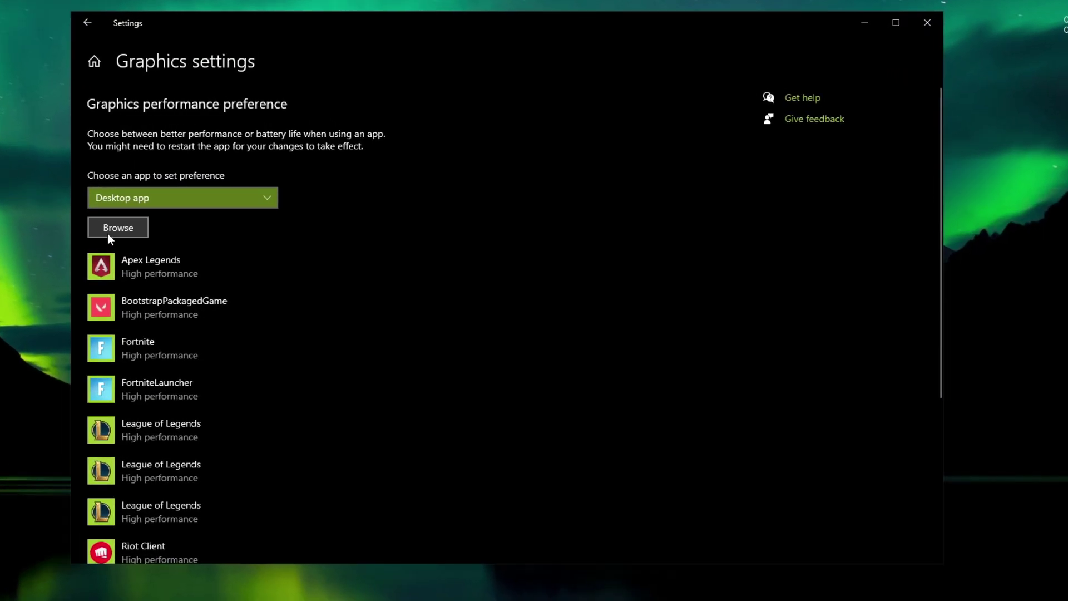
Add ONCE_HUMAN from F:\SteamLibrary\steamapps\common\Once Human to the graphics performance preference list as a desktop app
click(114, 230)
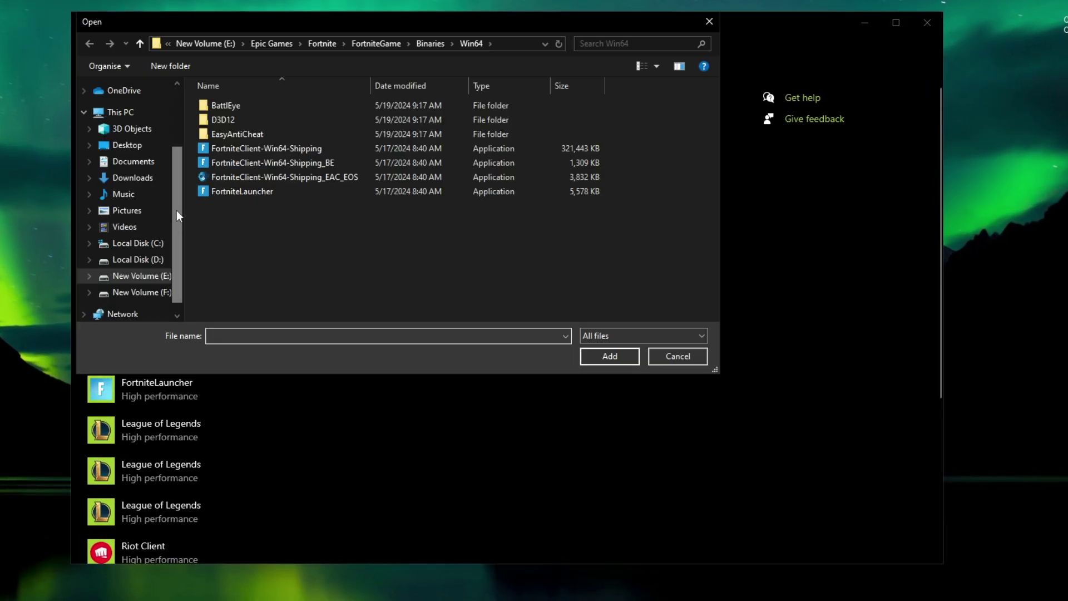
click(120, 112)
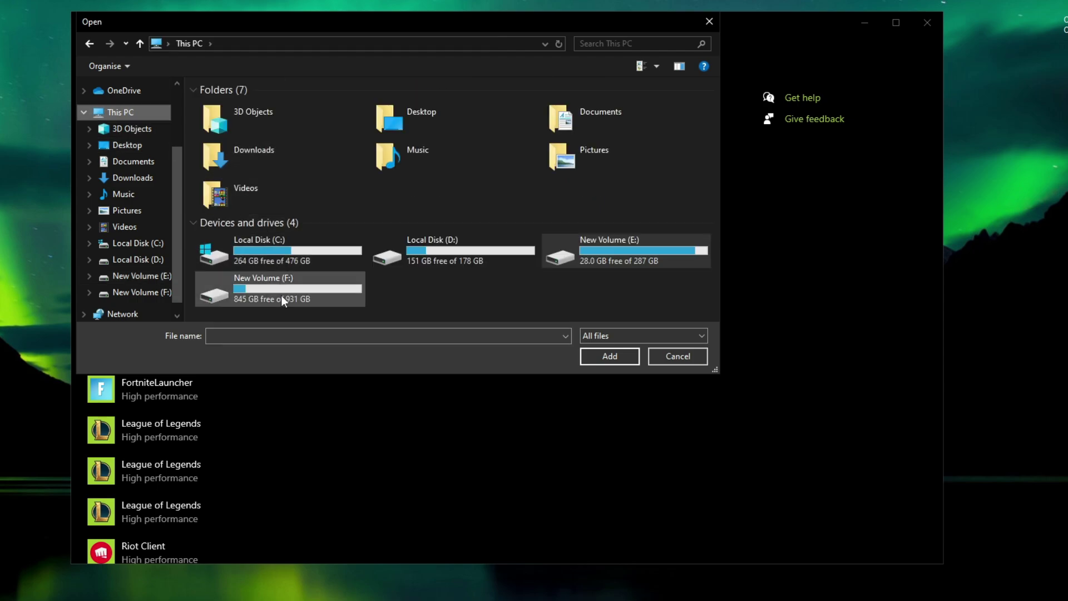
click(281, 297)
double_click(281, 295)
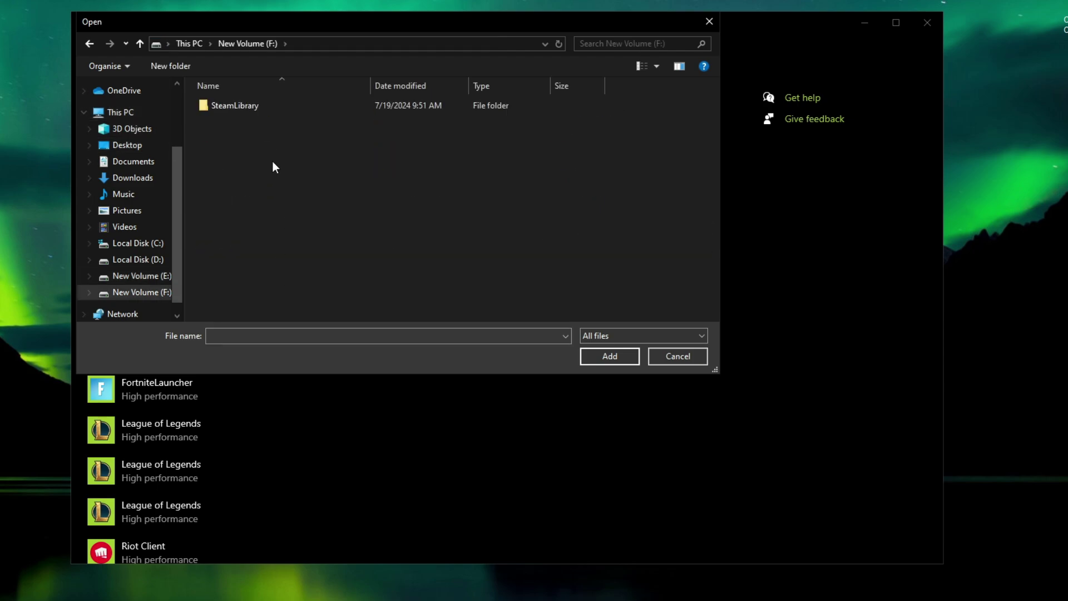
double_click(273, 107)
double_click(267, 106)
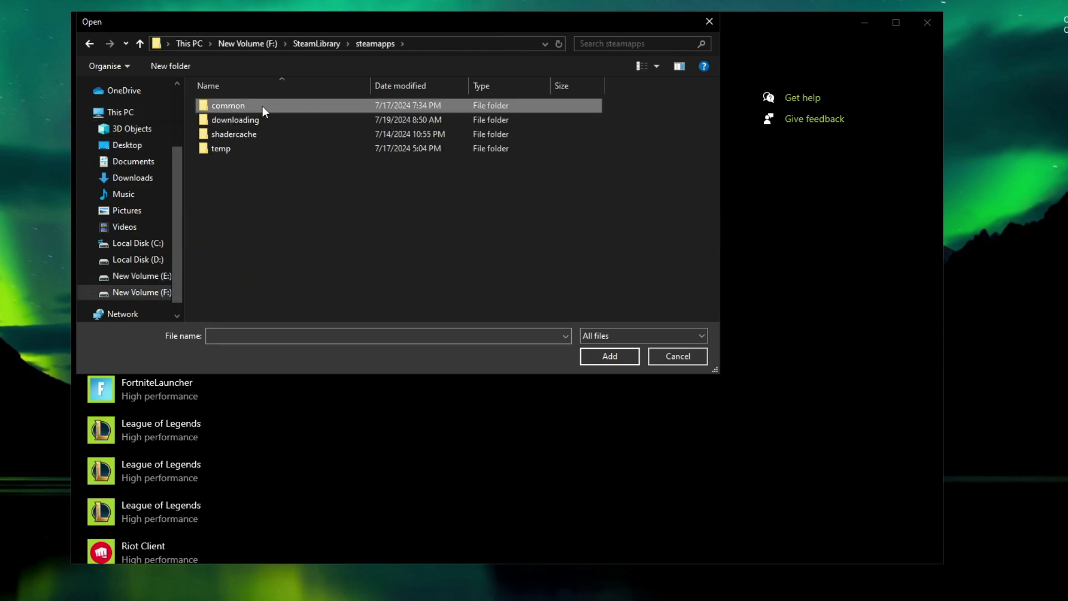
double_click(262, 106)
double_click(246, 111)
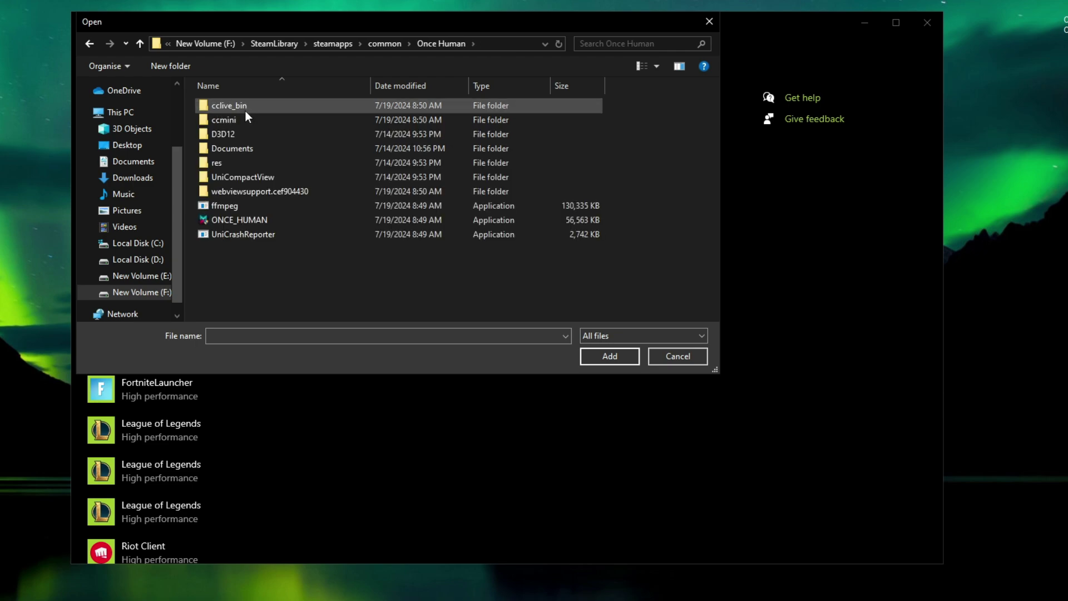
click(225, 221)
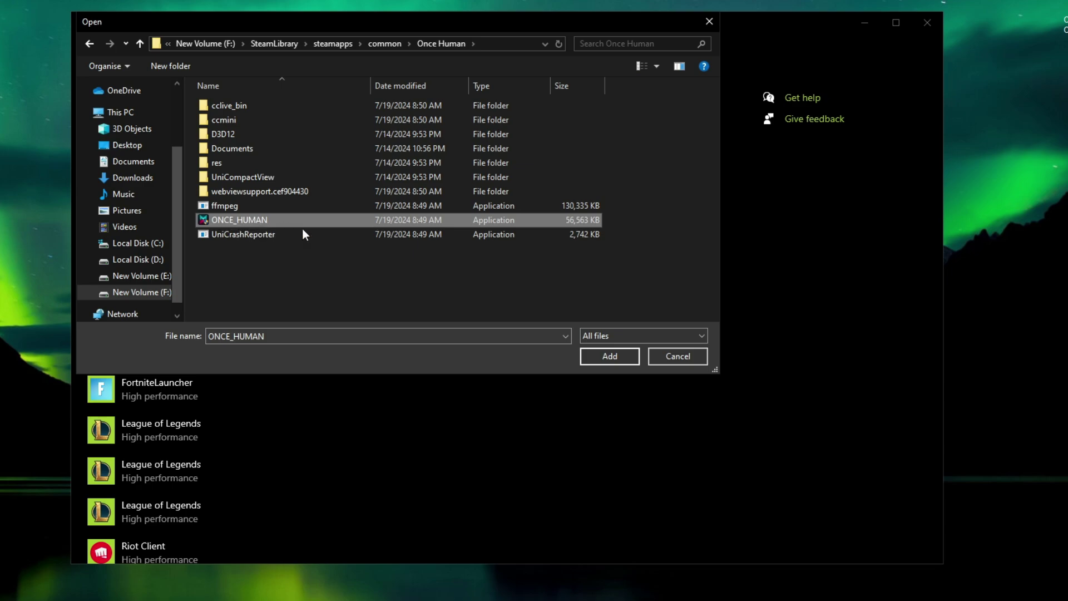
click(598, 357)
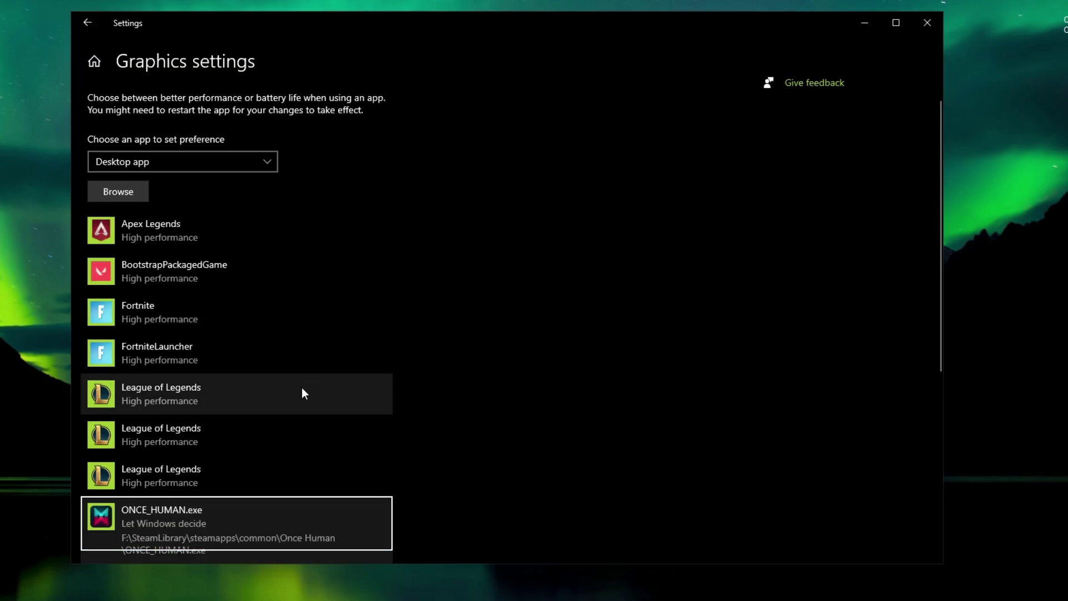
Set the graphics preference of ONCE_HUMAN.exe to High performance and save it
scroll(285, 389, down, 5)
click(285, 310)
click(438, 318)
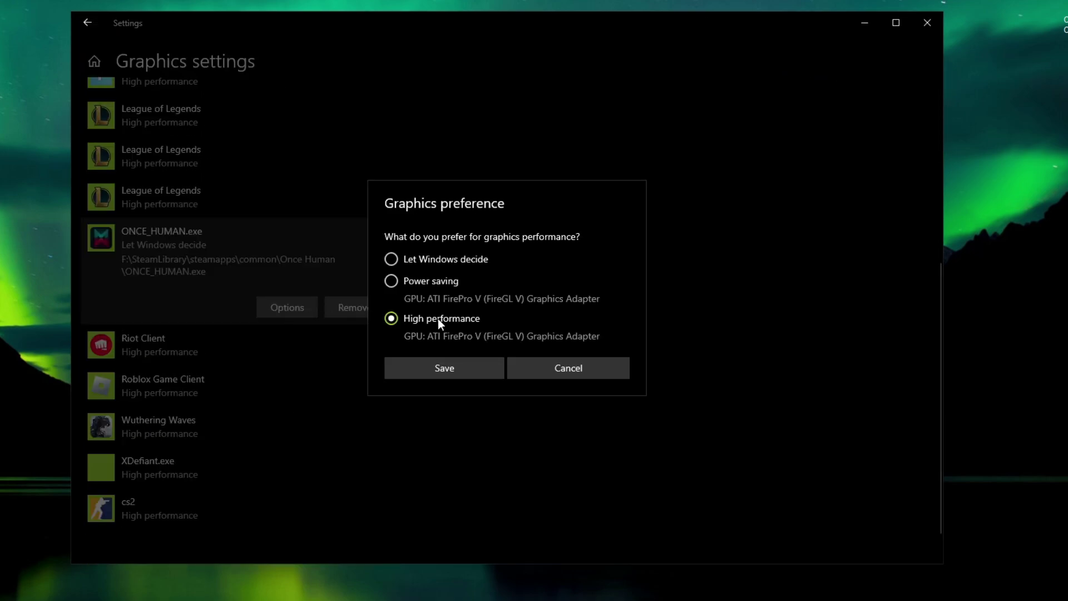
click(440, 369)
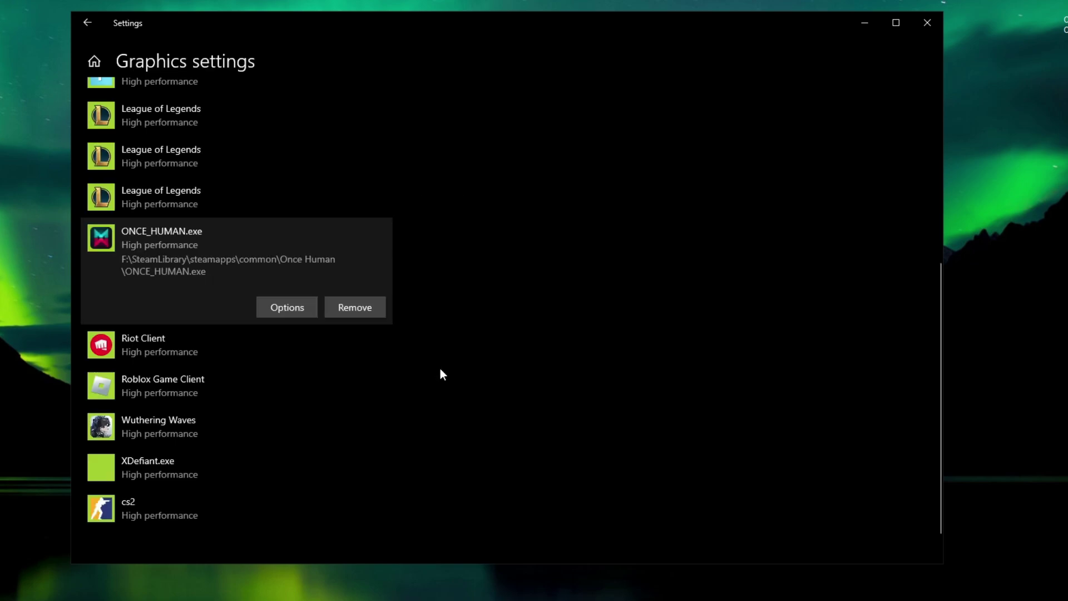
Make sure that Game Bar is off and Game Mode is on in the Gaming settings
click(98, 62)
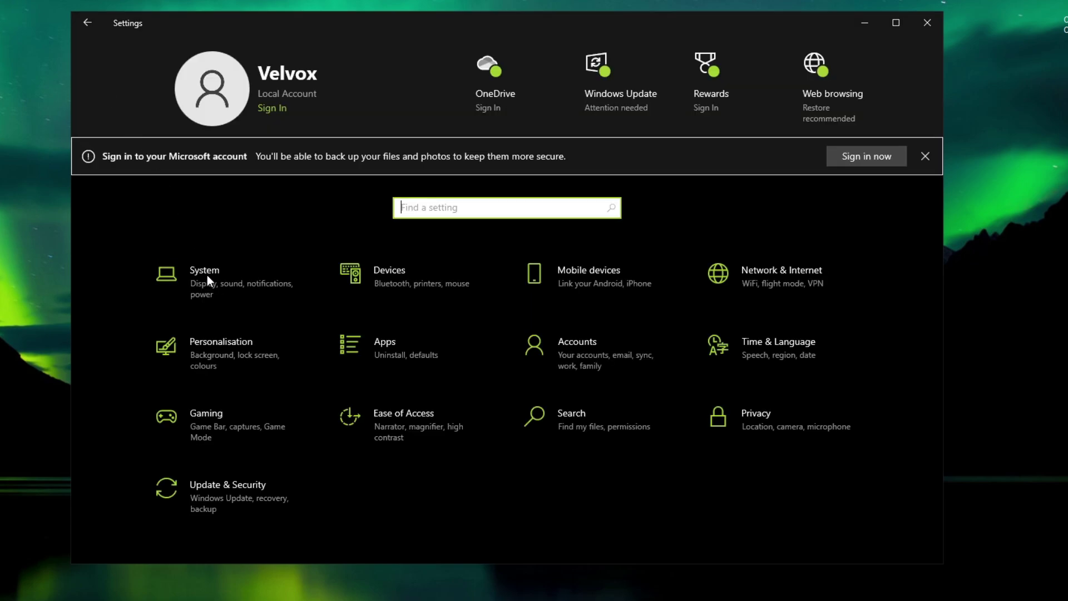
click(237, 409)
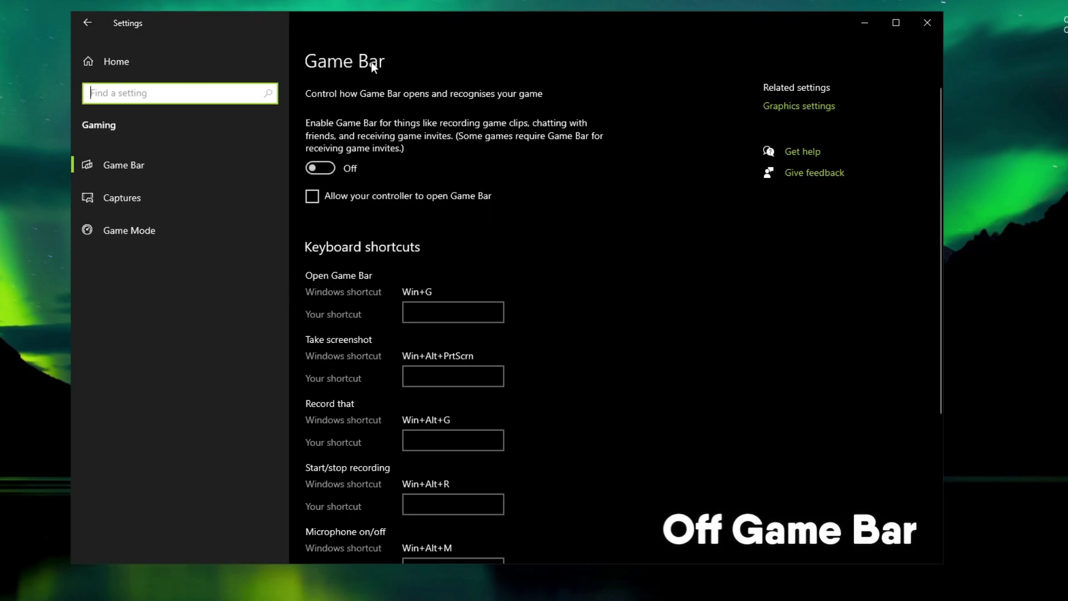
click(321, 168)
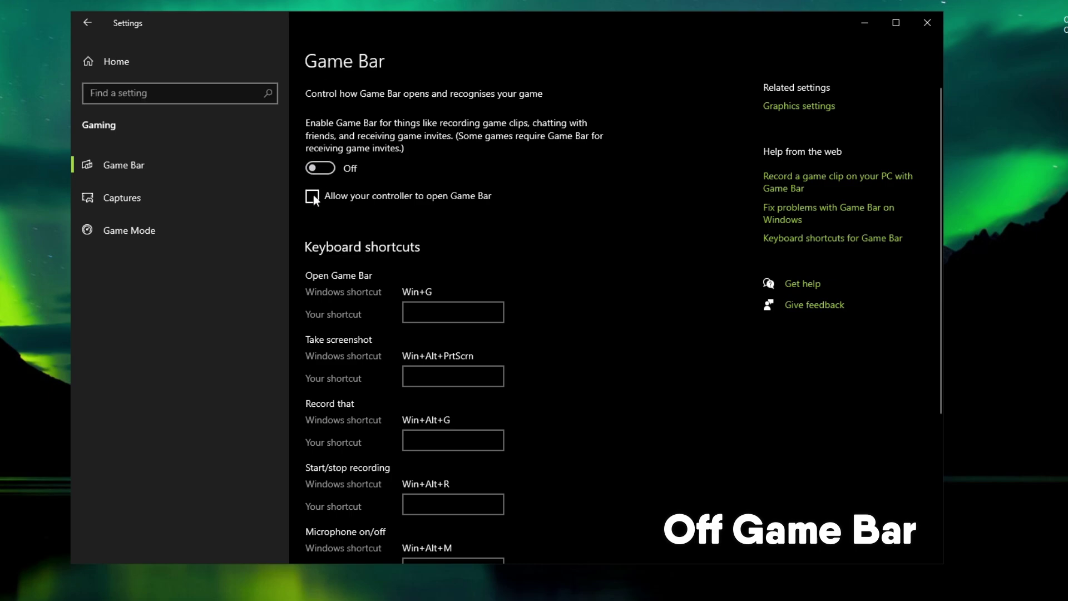
click(100, 243)
click(332, 146)
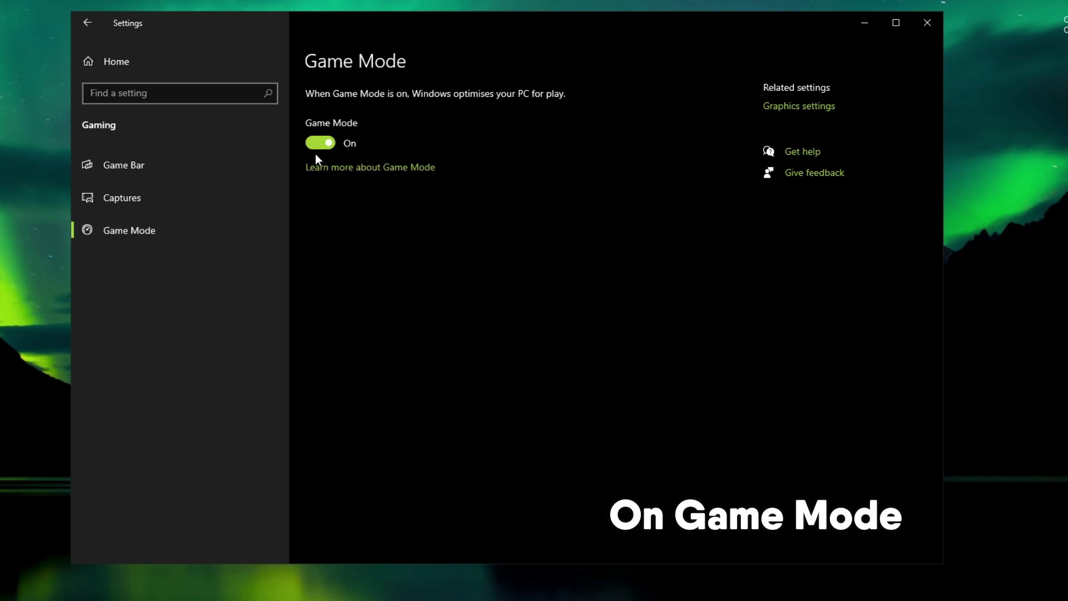
Turn off language-list website content, app launch tracking and Settings app notifications in the general privacy options
click(116, 62)
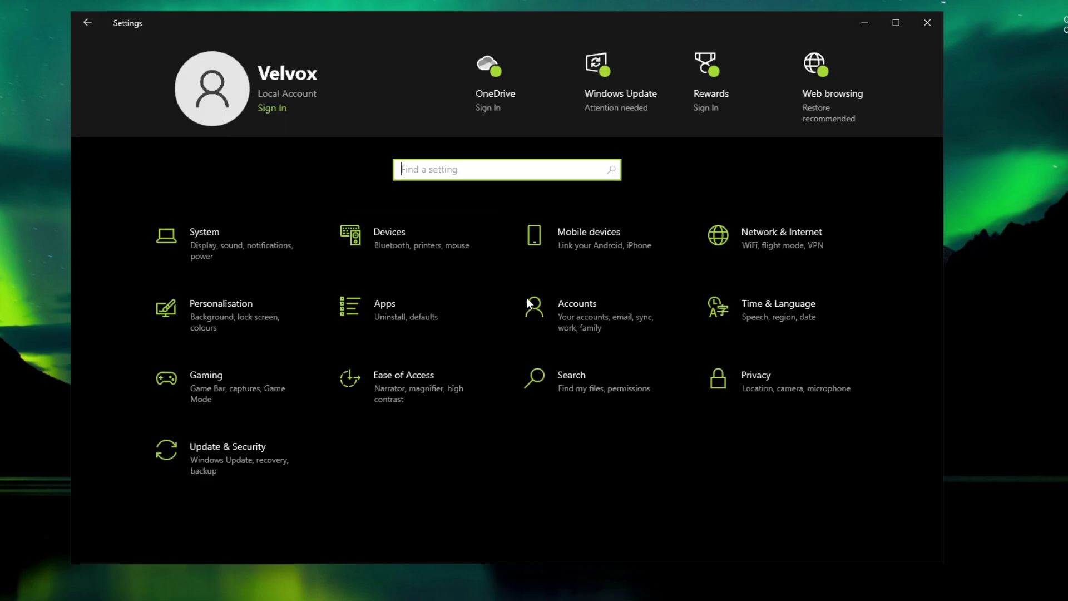
click(759, 381)
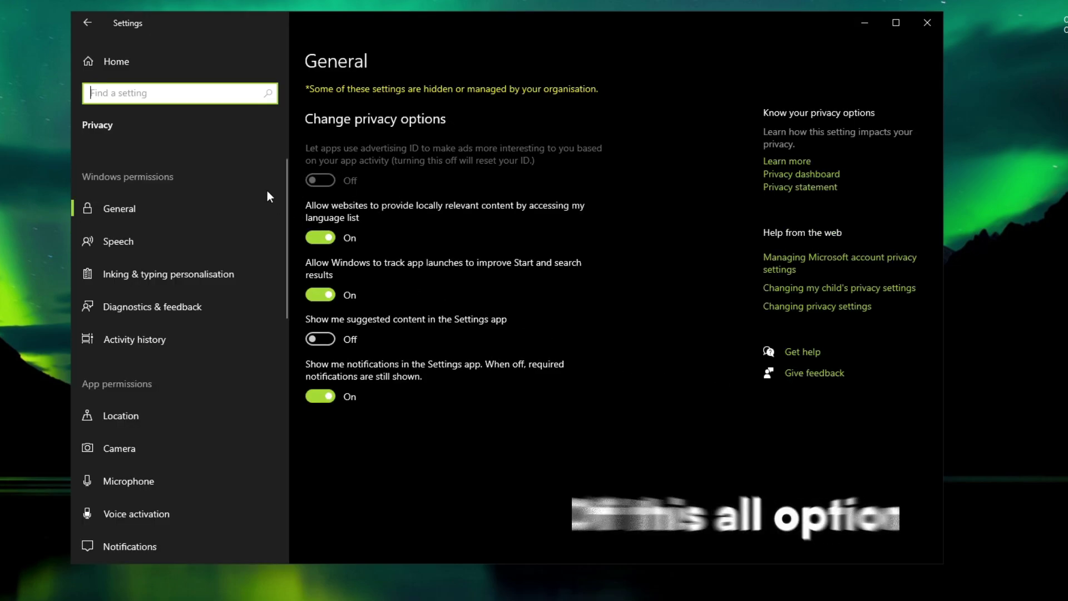
click(331, 238)
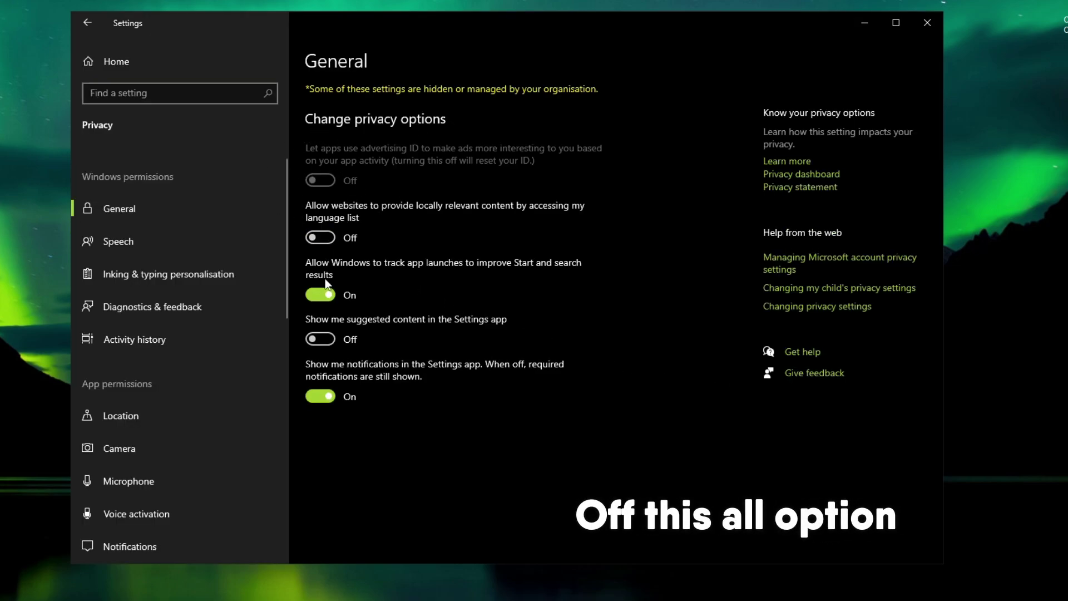
click(320, 295)
click(325, 396)
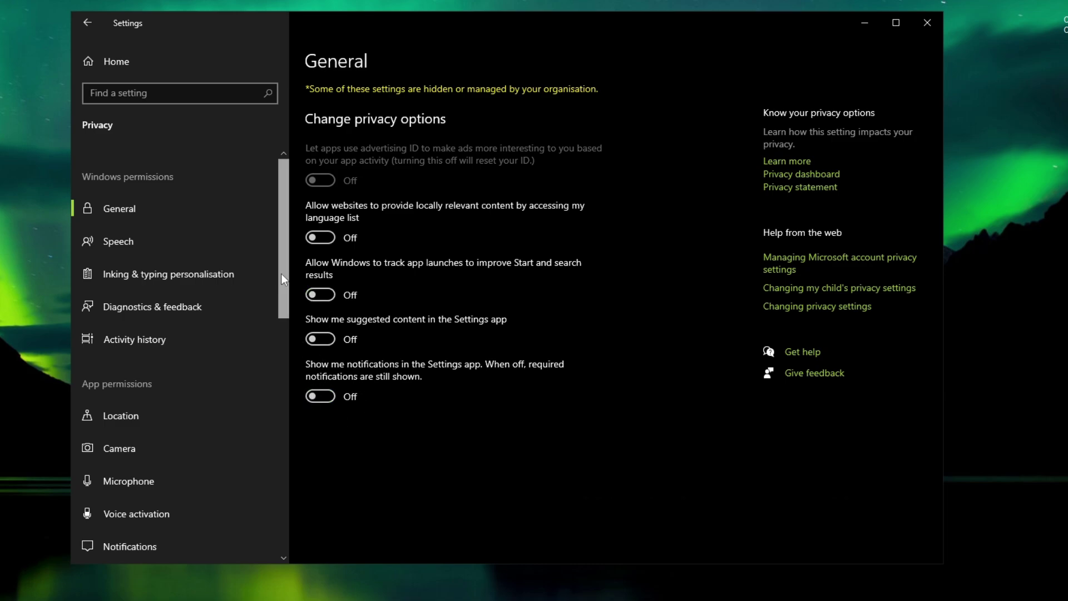
Turn off letting apps run in the background in the privacy settings, and close Settings
drag(281, 272, 277, 496)
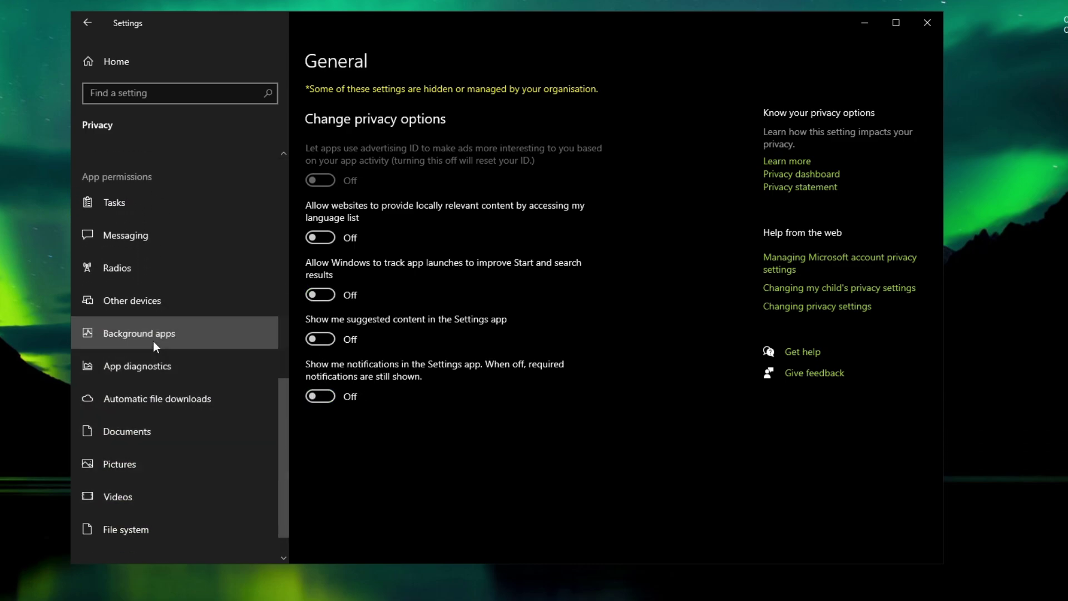
click(98, 341)
click(323, 141)
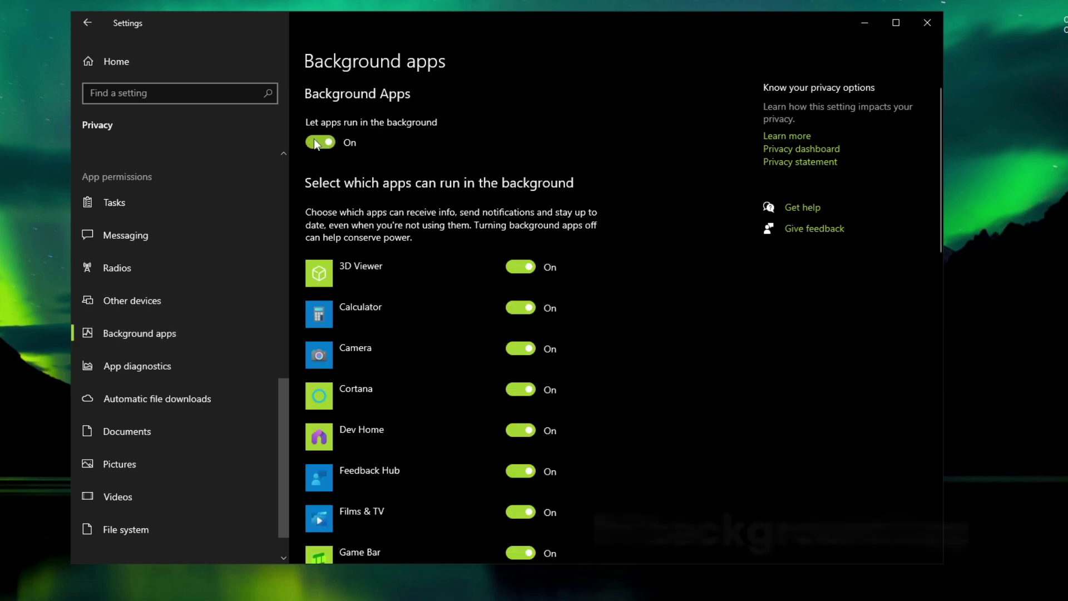
click(312, 138)
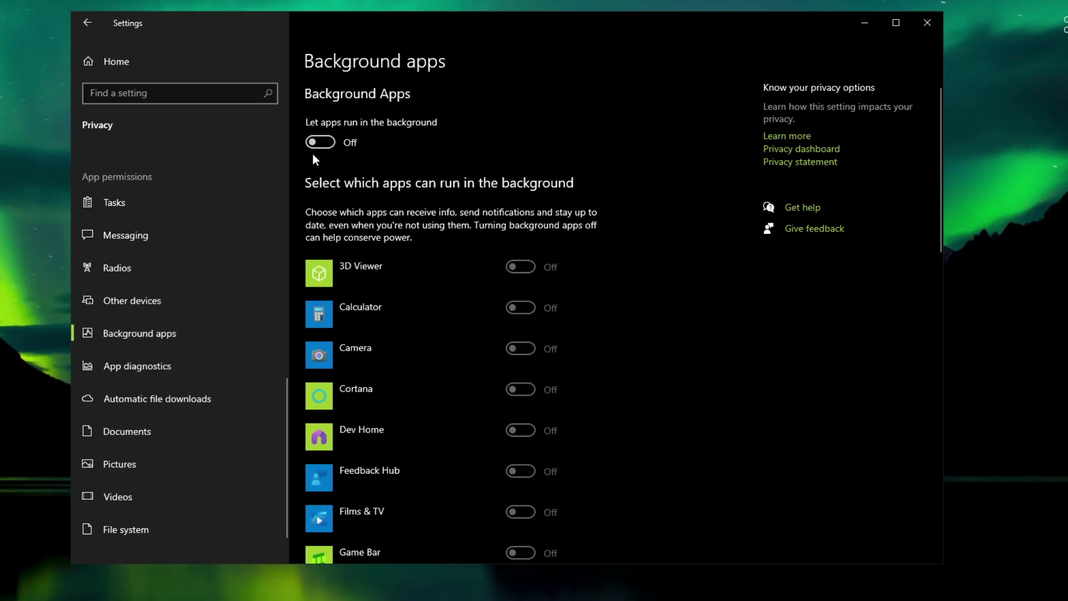
click(184, 70)
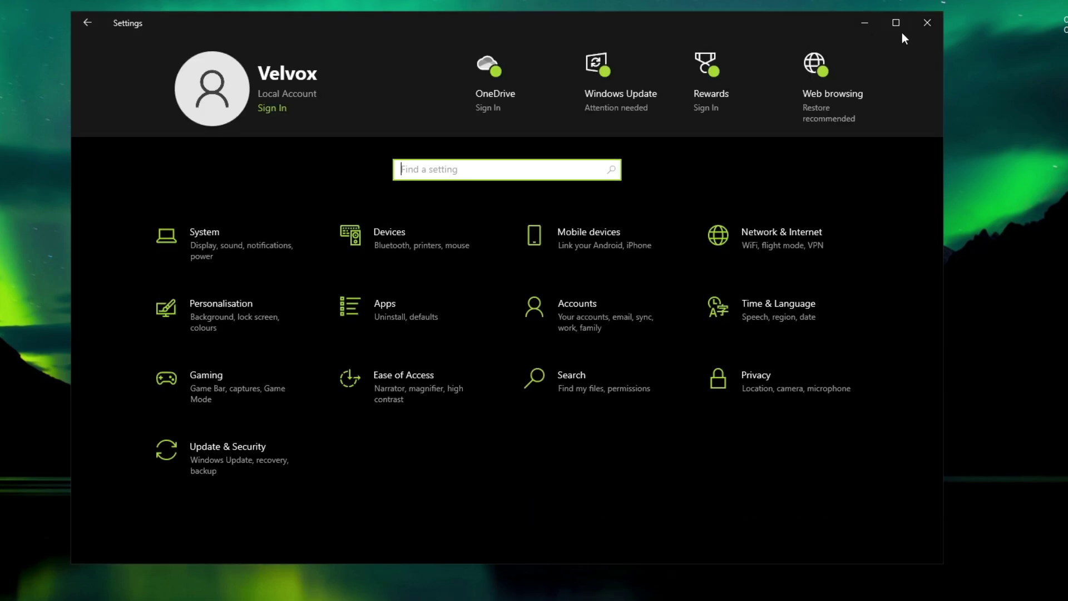
click(926, 22)
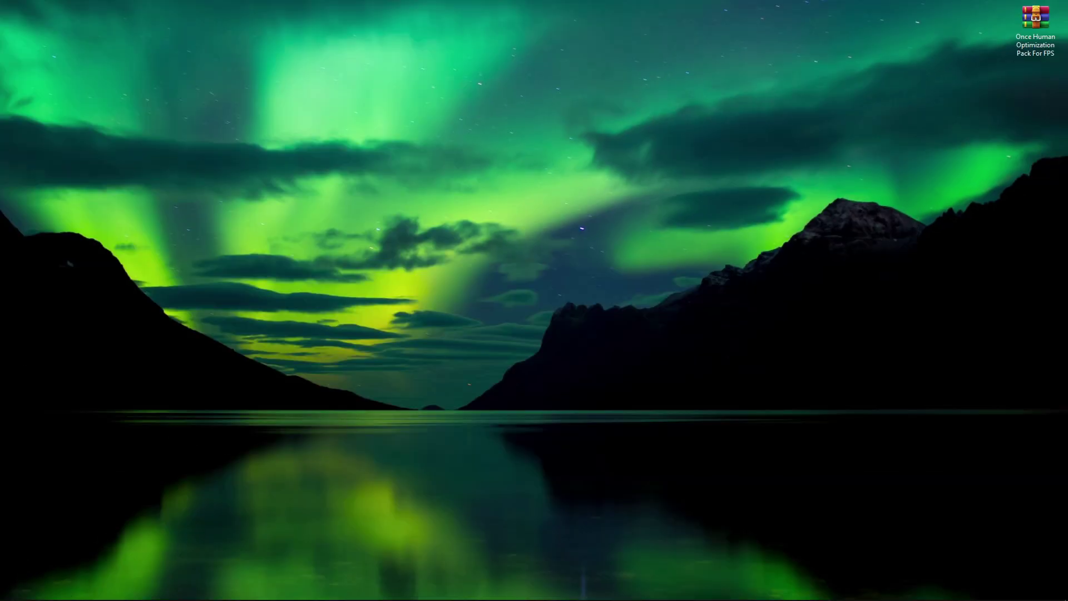
Search Windows for "system c" and open System Configuration
click(55, 596)
text(sy)
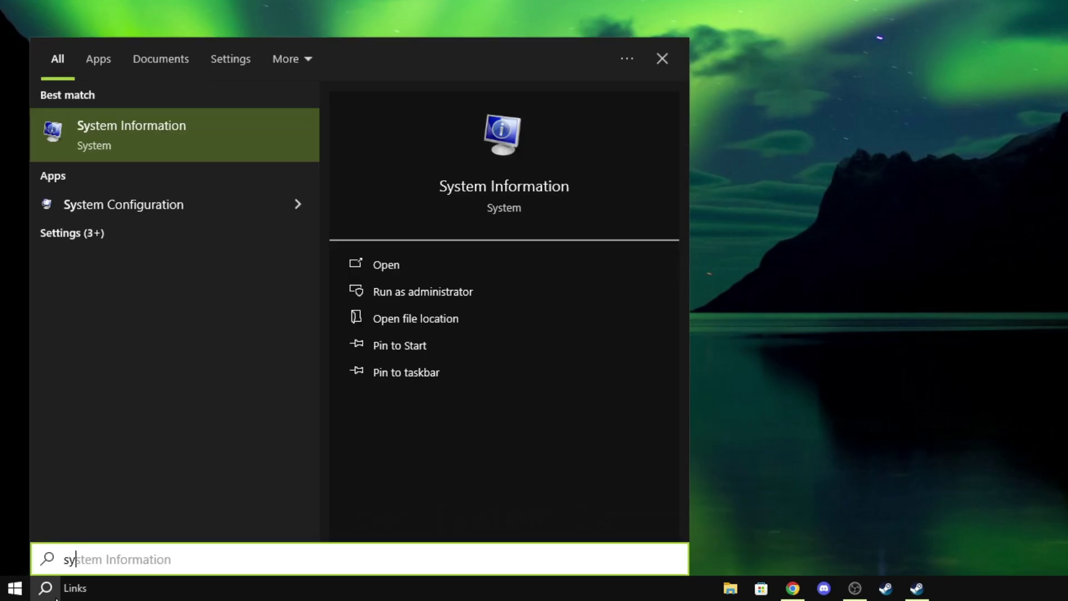
text(stem)
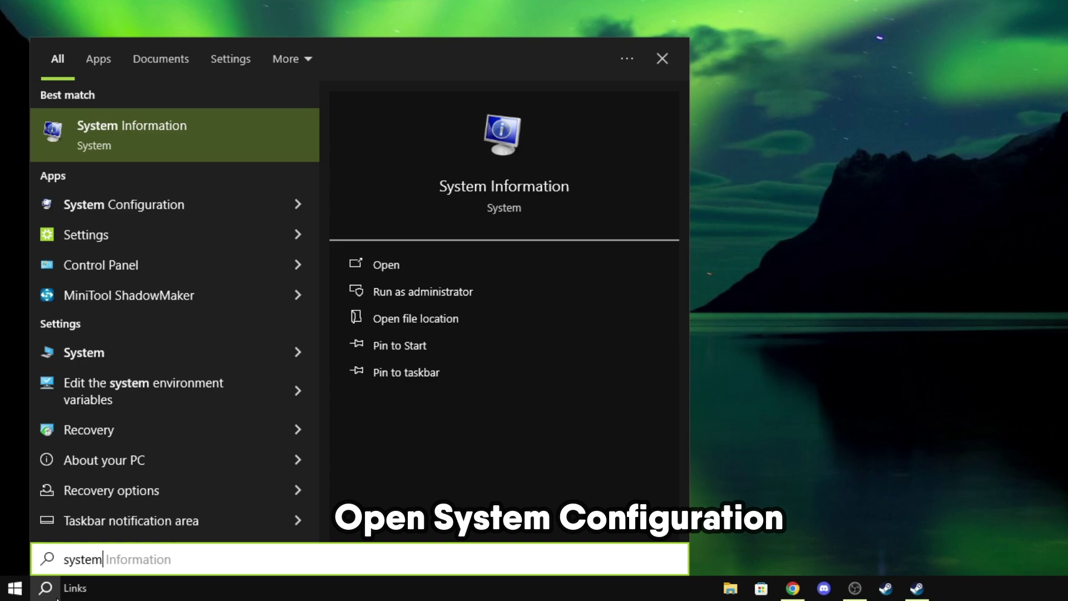
text( c)
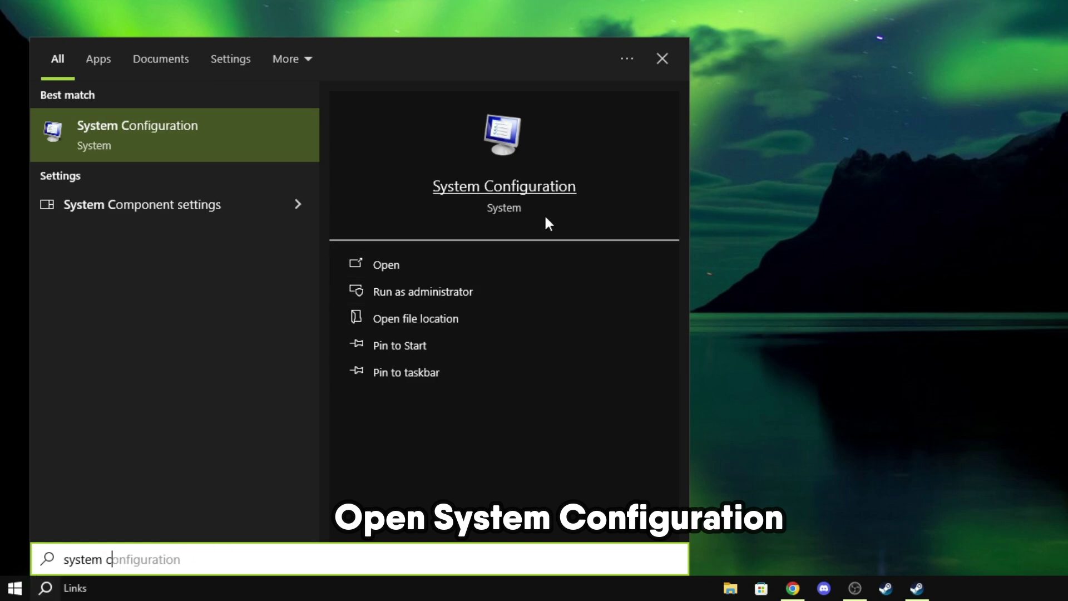
click(396, 303)
click(518, 201)
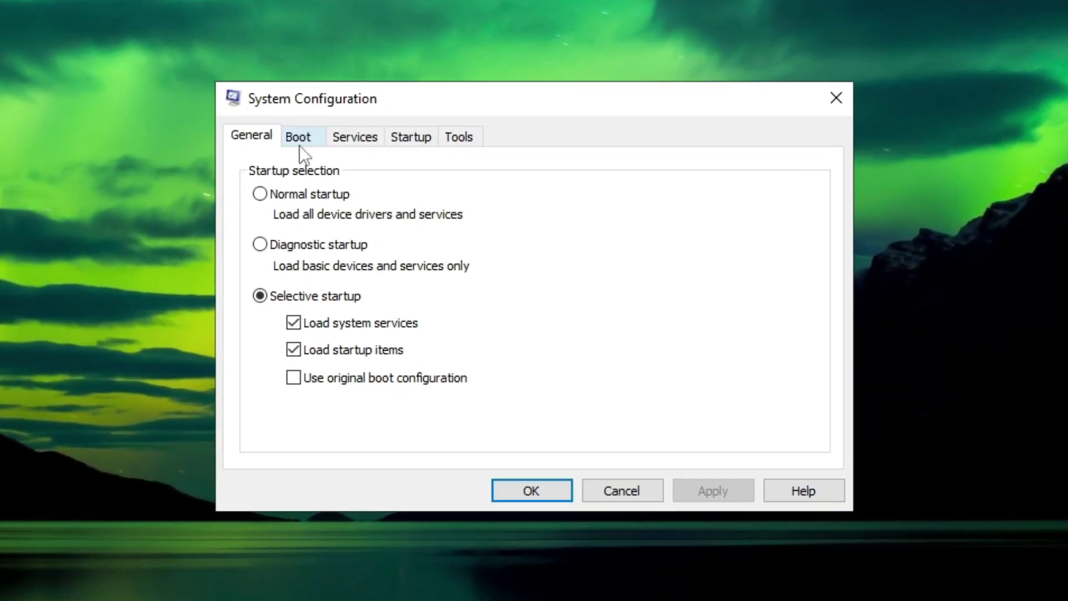
Set the number of processors to 12 in the advanced boot options and apply the change
click(417, 219)
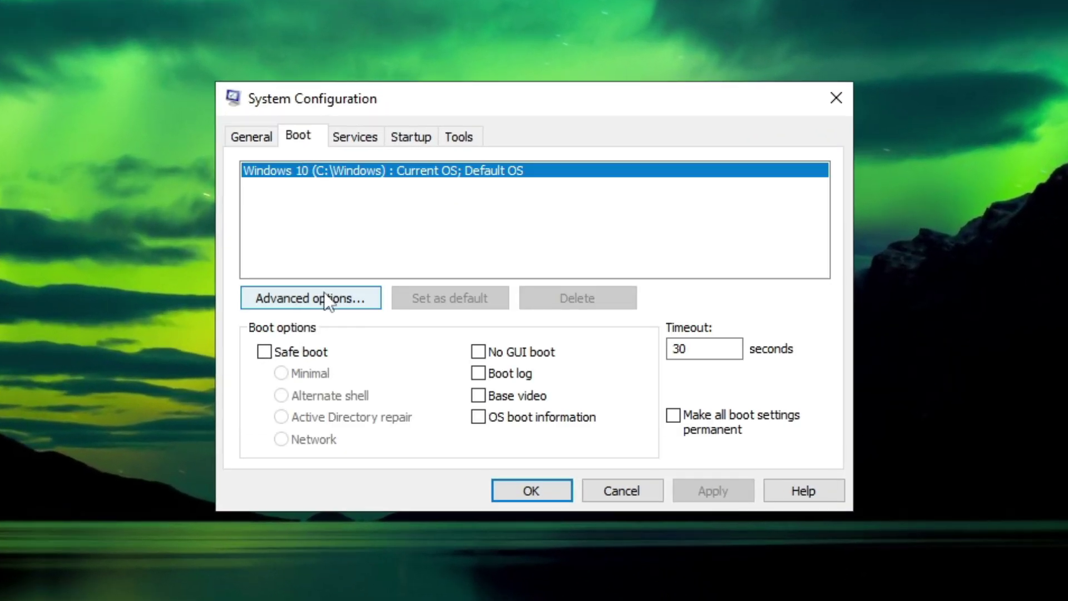
click(284, 303)
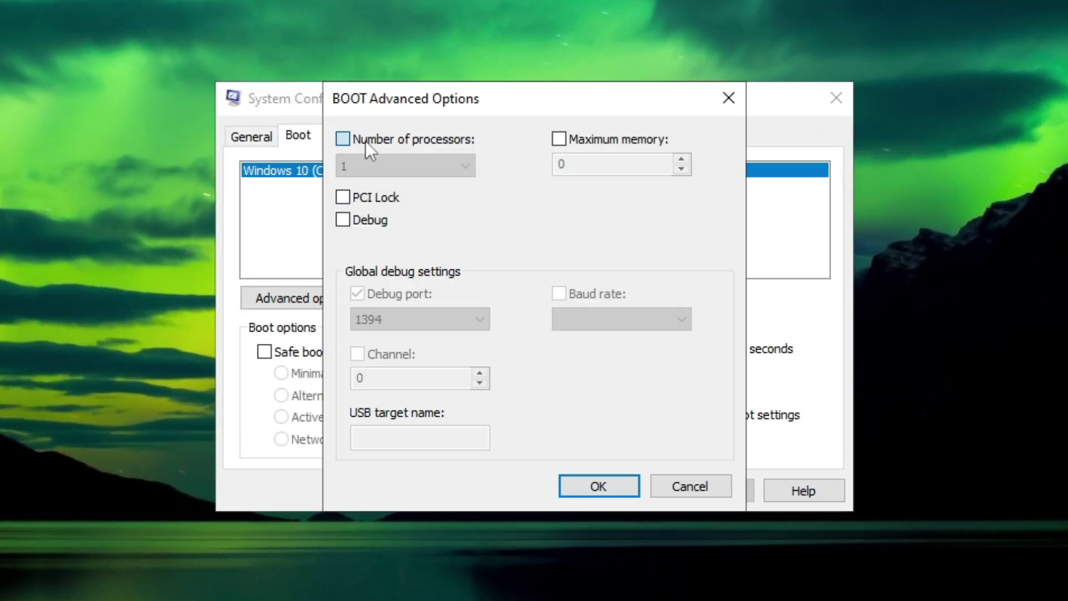
click(366, 140)
click(362, 164)
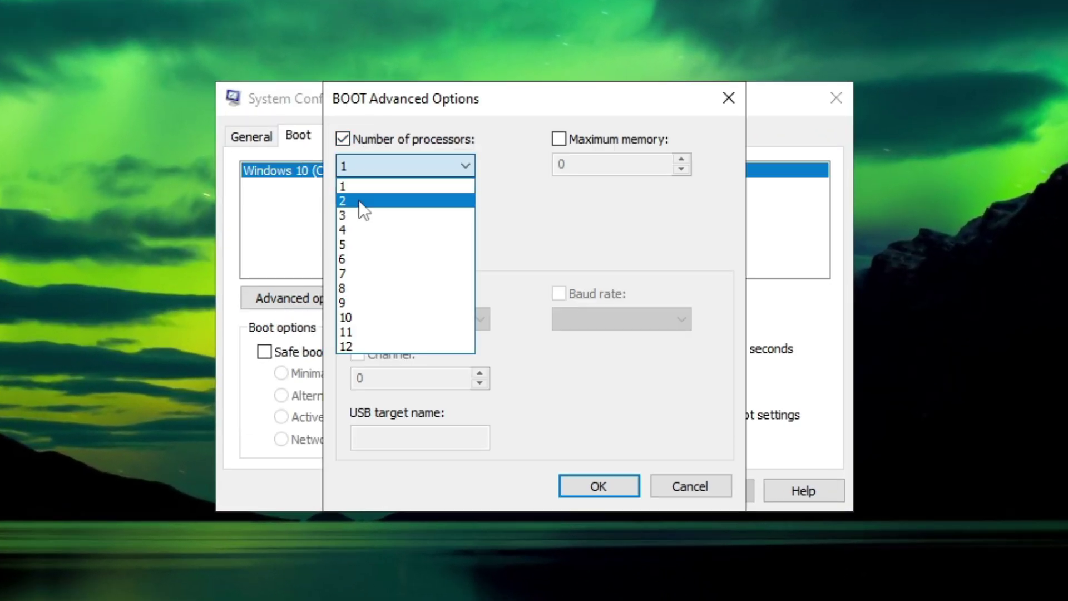
click(359, 342)
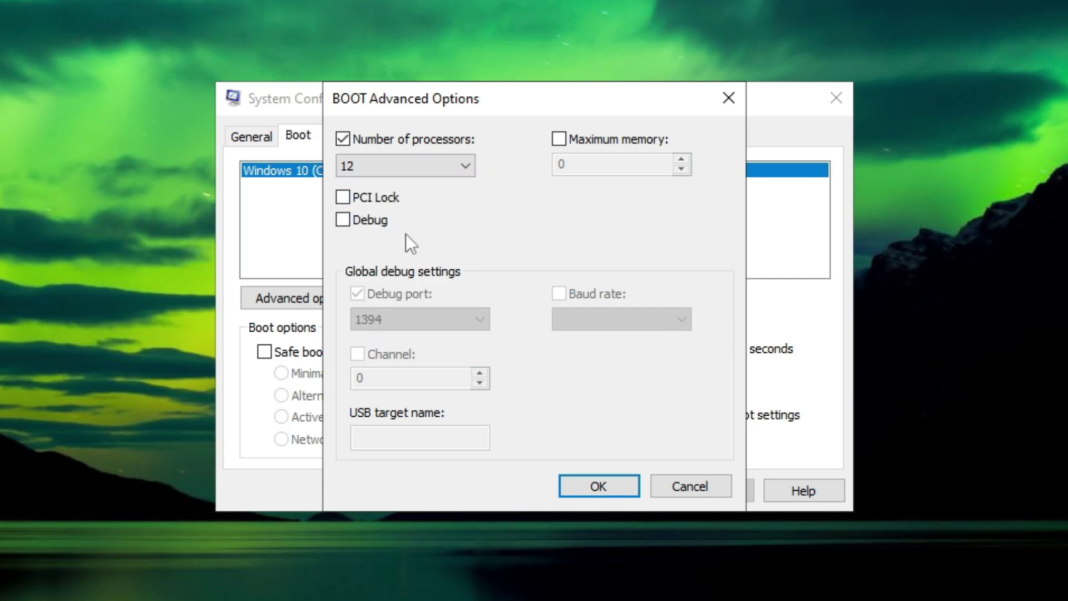
click(594, 487)
click(709, 492)
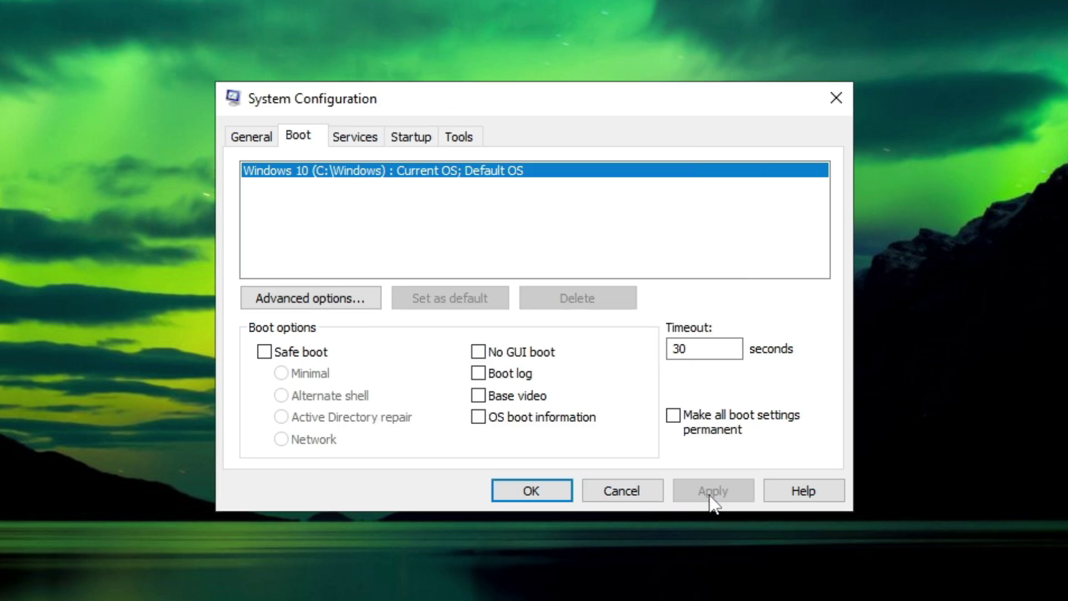
Hide all Microsoft services and disable the Google Chrome Elevation, Epic Online Services and Easy Anti-Cheat services
click(362, 144)
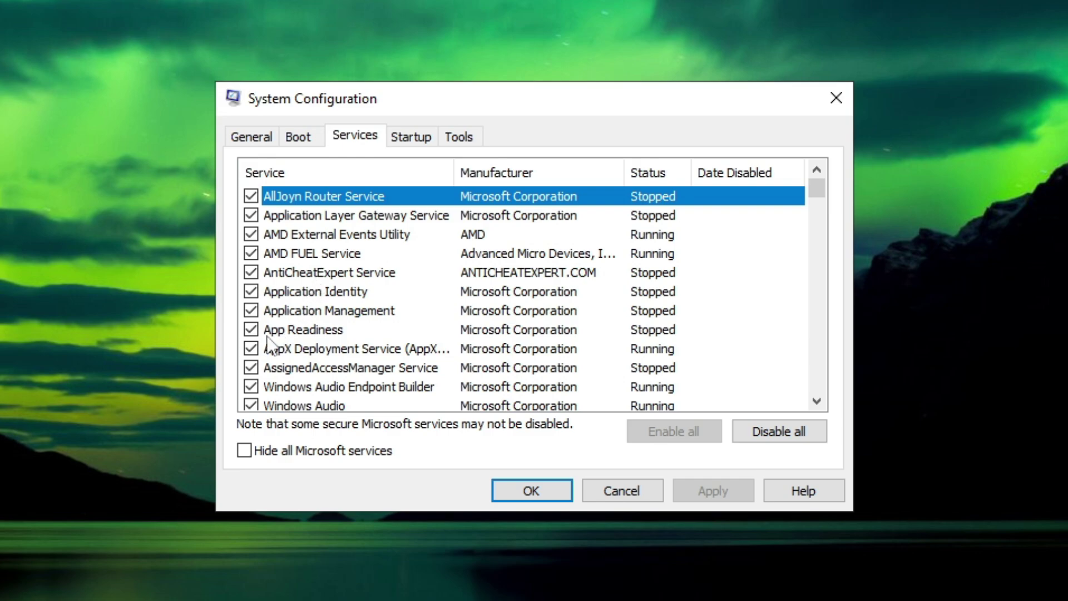
click(285, 453)
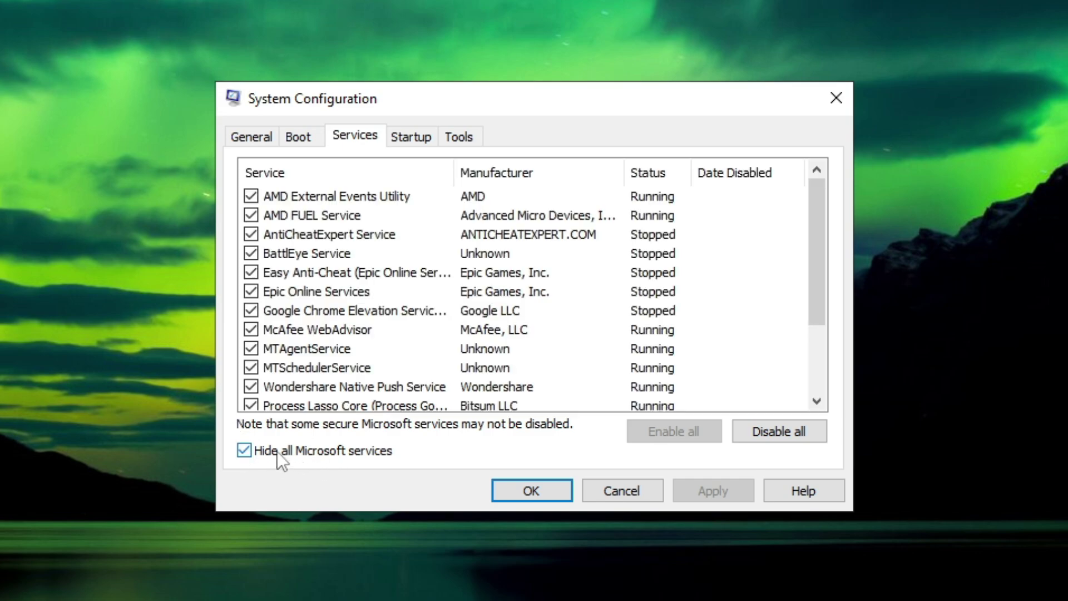
click(251, 309)
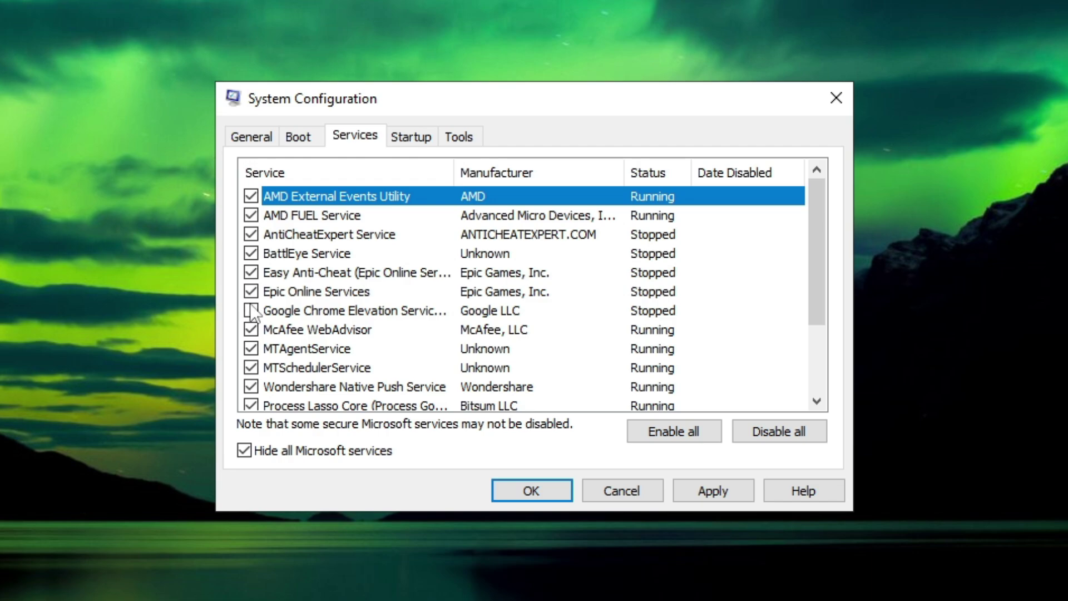
click(251, 291)
click(250, 272)
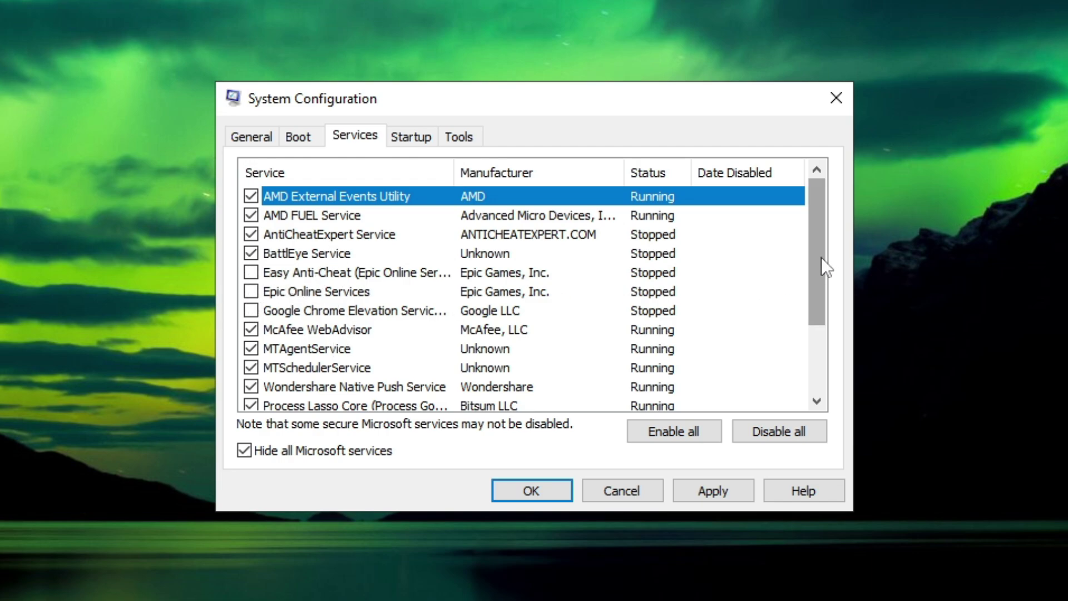
Disable QMEmulatorService, apply the service changes and close System Configuration
drag(821, 257, 813, 339)
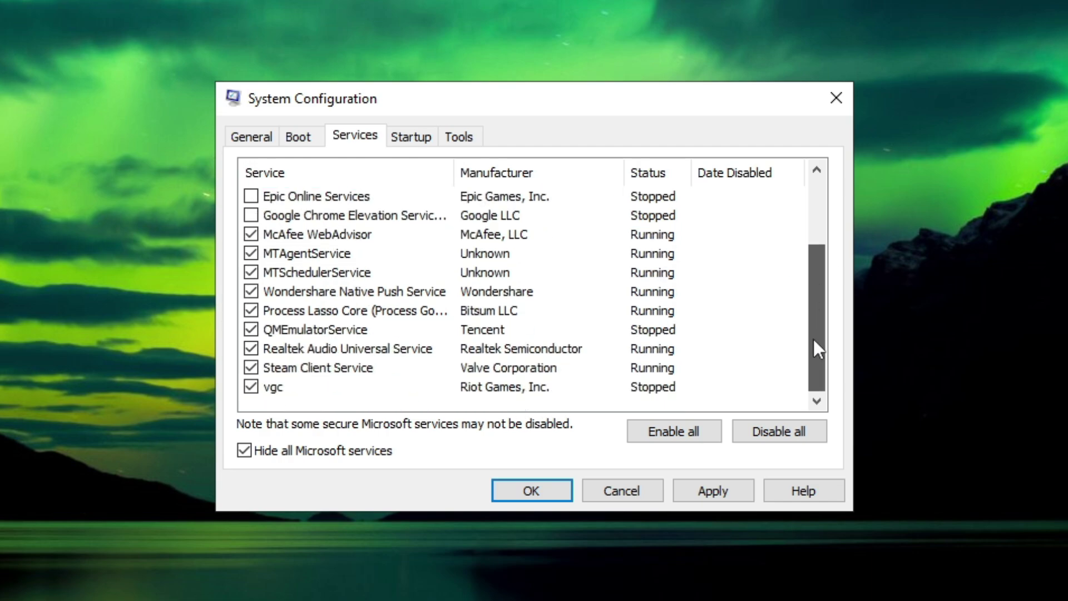
click(251, 329)
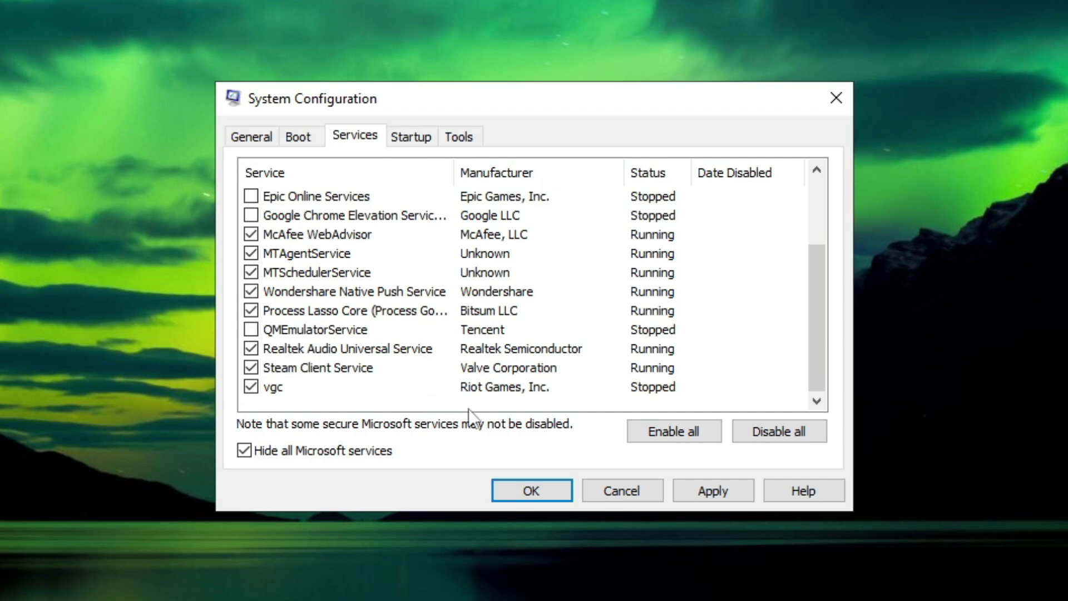
click(698, 490)
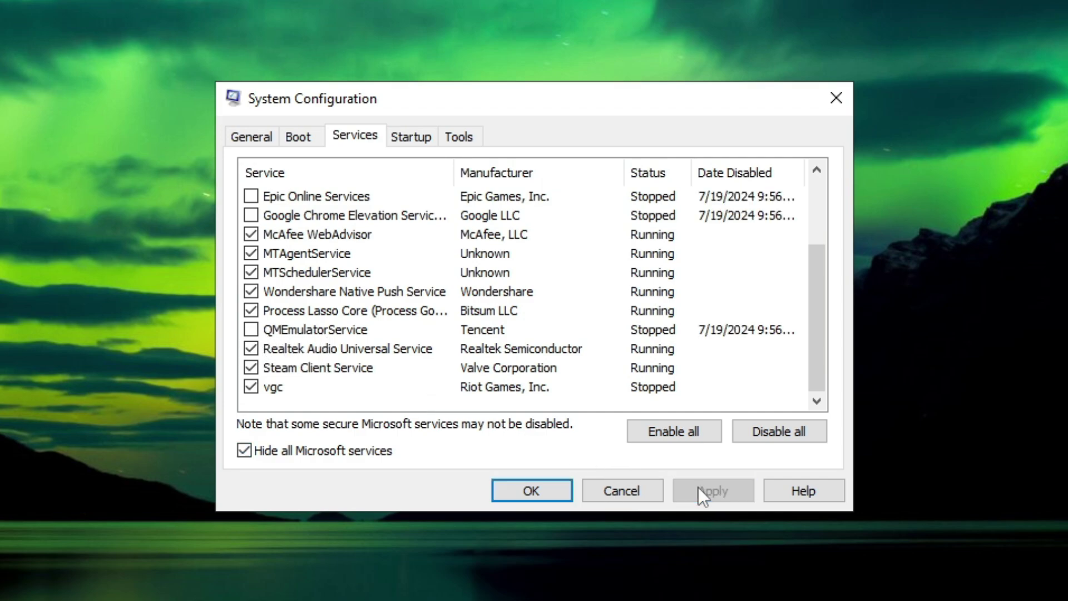
click(532, 490)
click(656, 361)
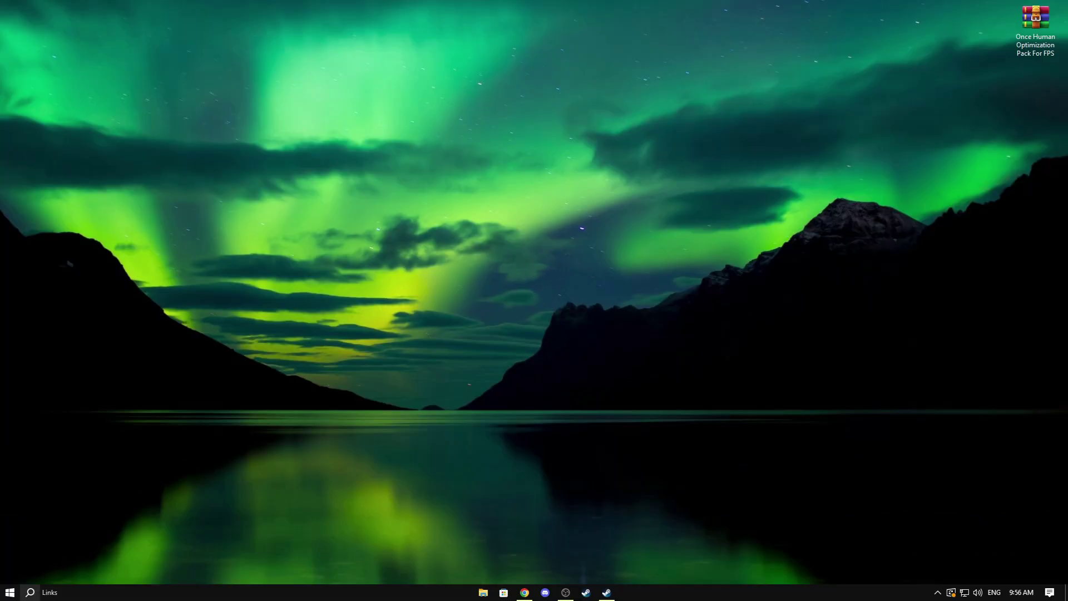
Open the System Protection settings and make sure that system protection is turned on for Local Disk (C:)
key(super)
text(cr)
click(340, 337)
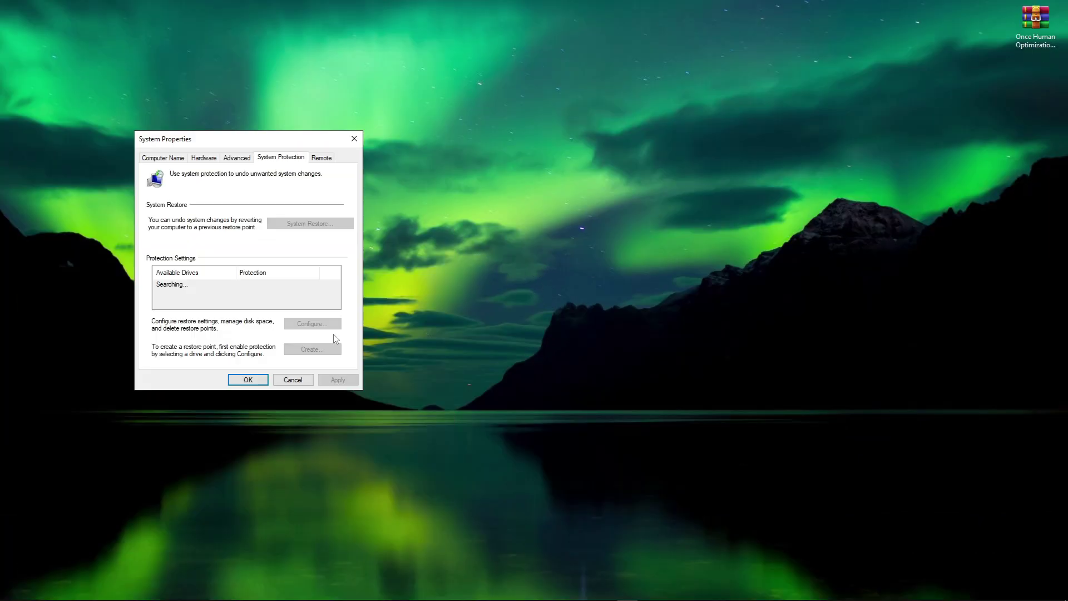
drag(278, 139, 574, 62)
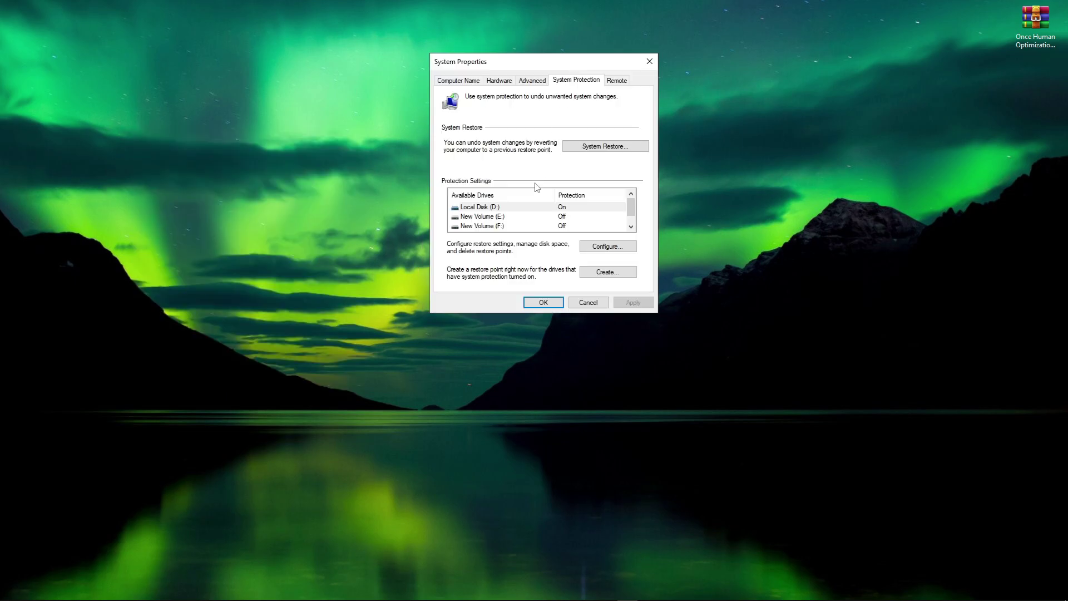
scroll(504, 214, down, 1)
click(500, 226)
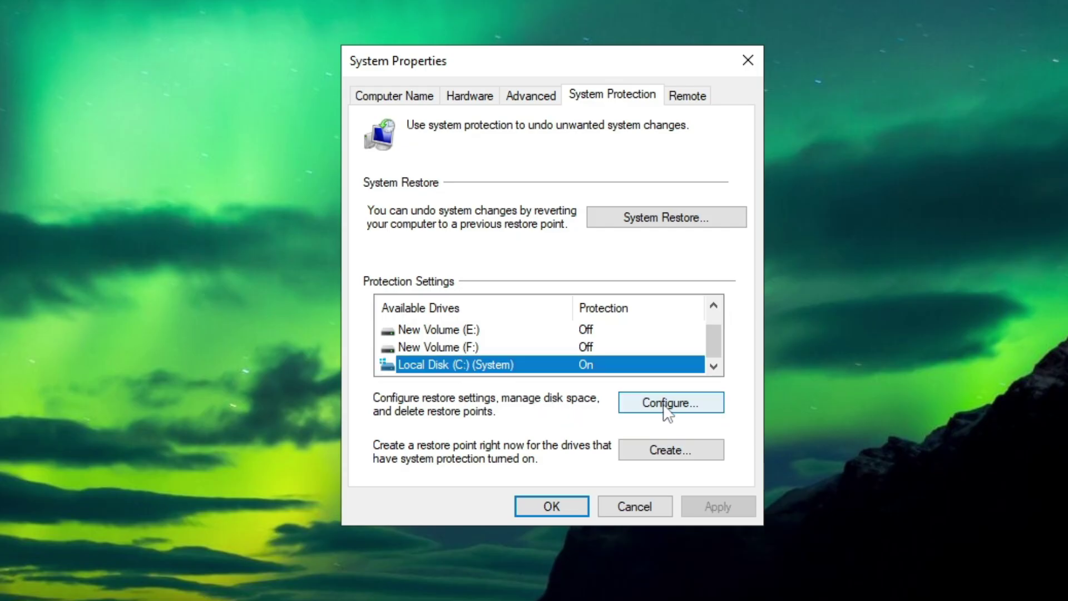
click(665, 405)
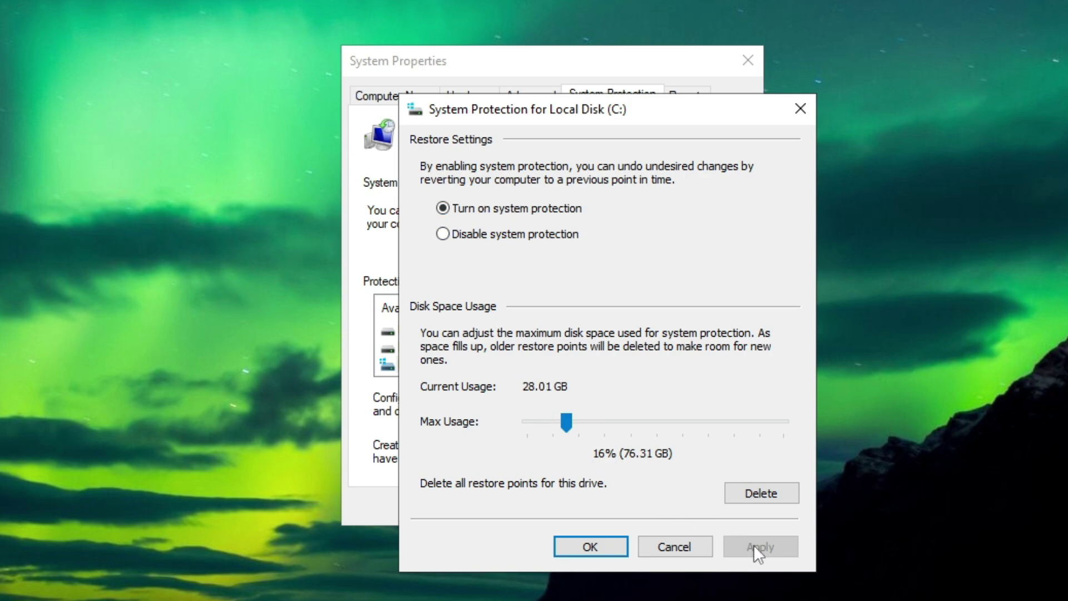
click(595, 543)
Create a restore point described as "Once human FPS Boost" and close System Properties
click(665, 443)
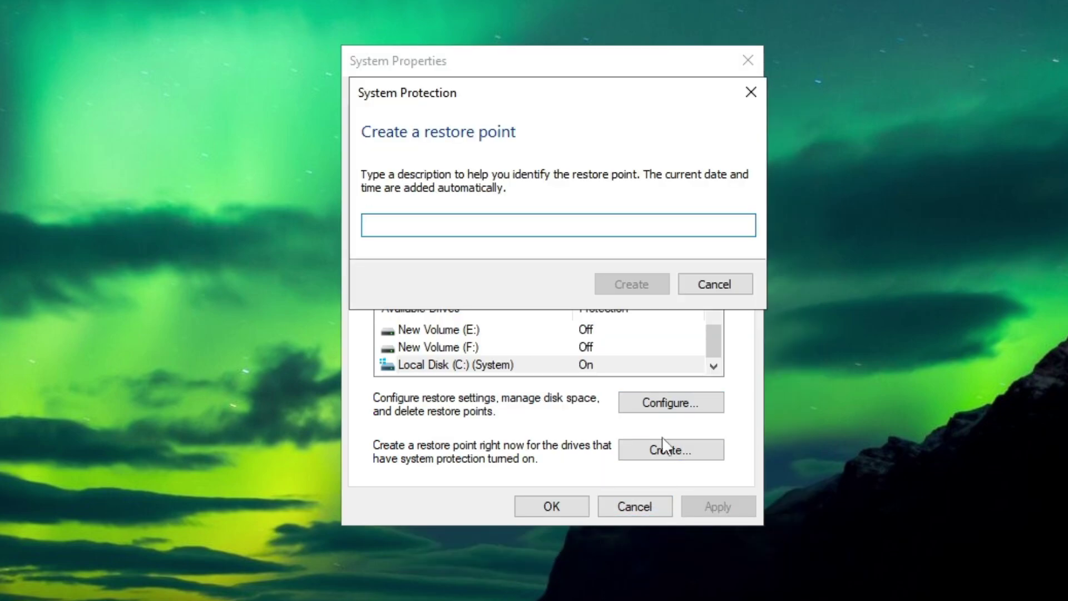
text(Once human FPS Boost)
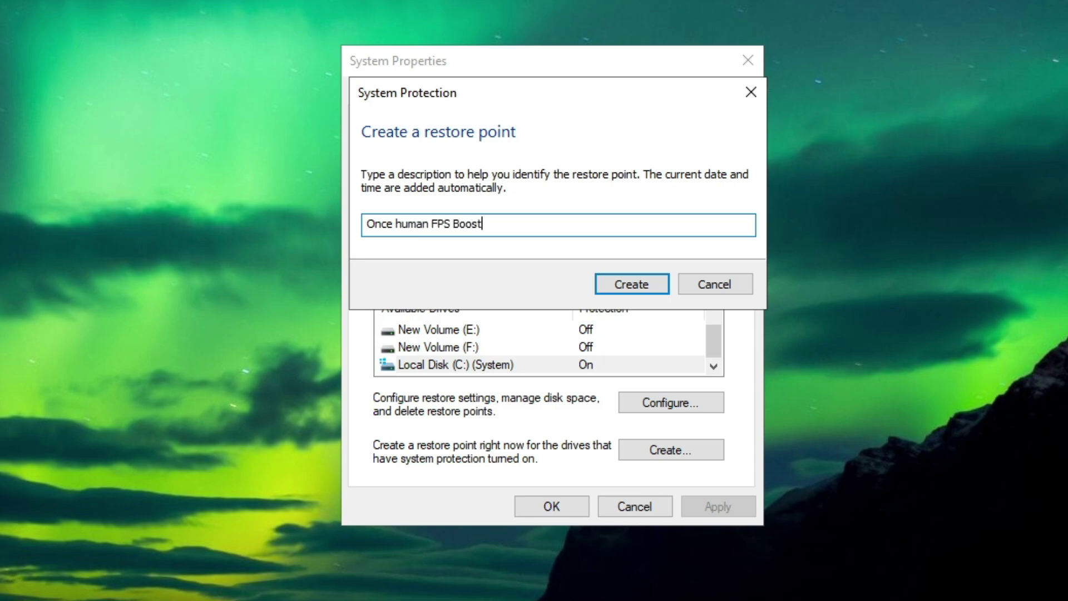
click(608, 286)
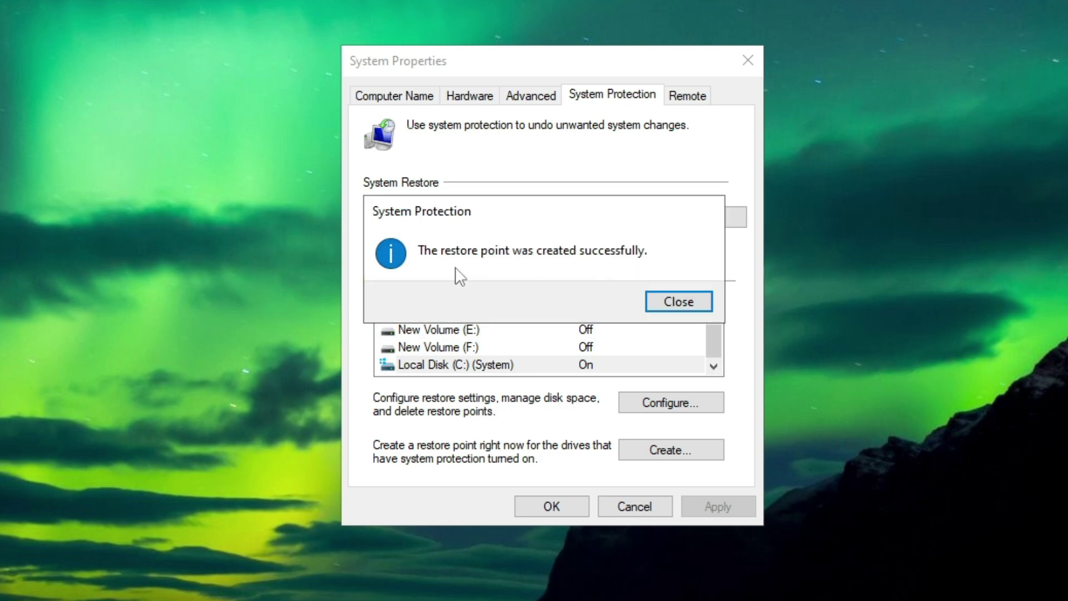
click(700, 293)
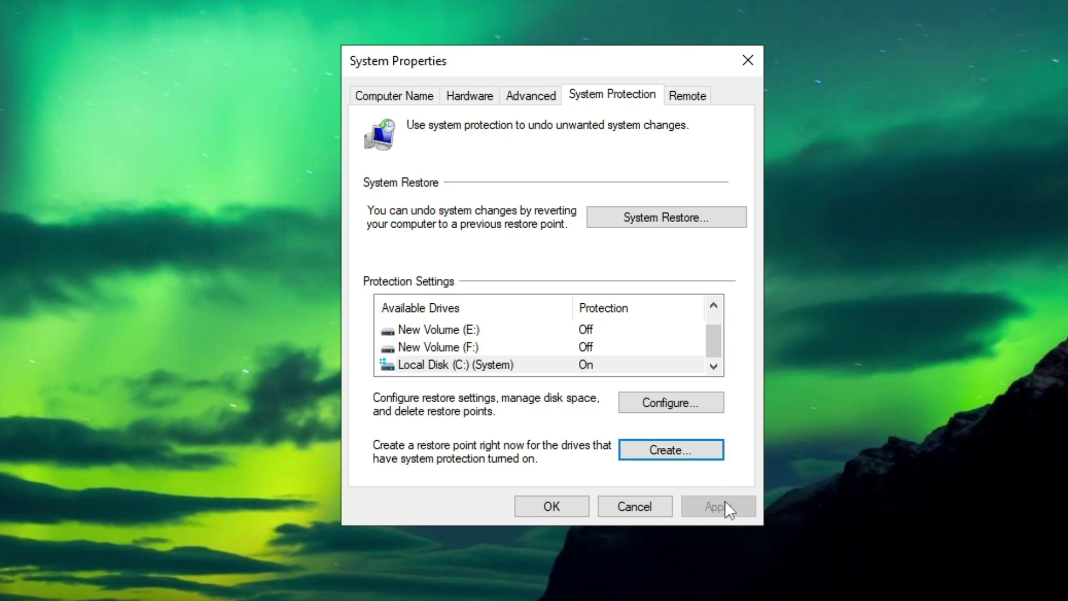
click(558, 503)
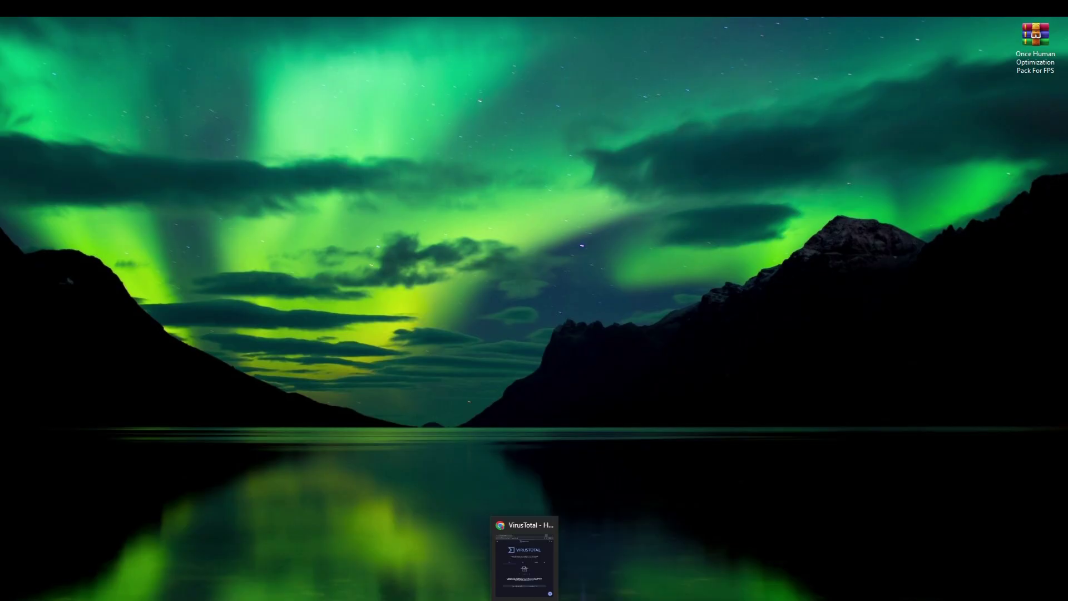
Switch to VirusTotal in Chrome, scan the Once Human Optimization Pack For FPS archive, review the vendor results and close the browser
click(520, 573)
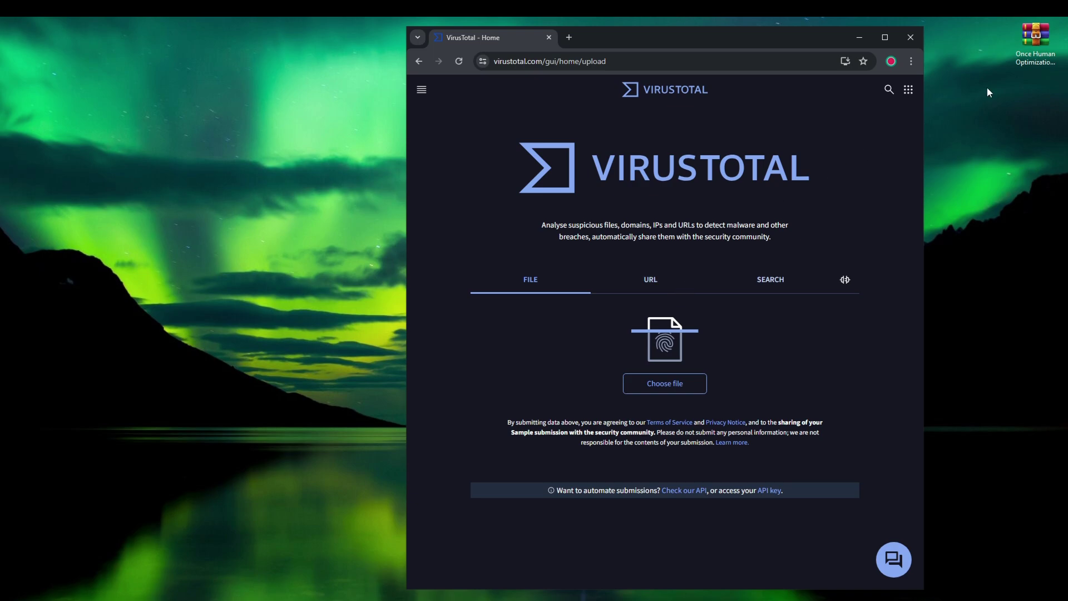
drag(1035, 39, 663, 337)
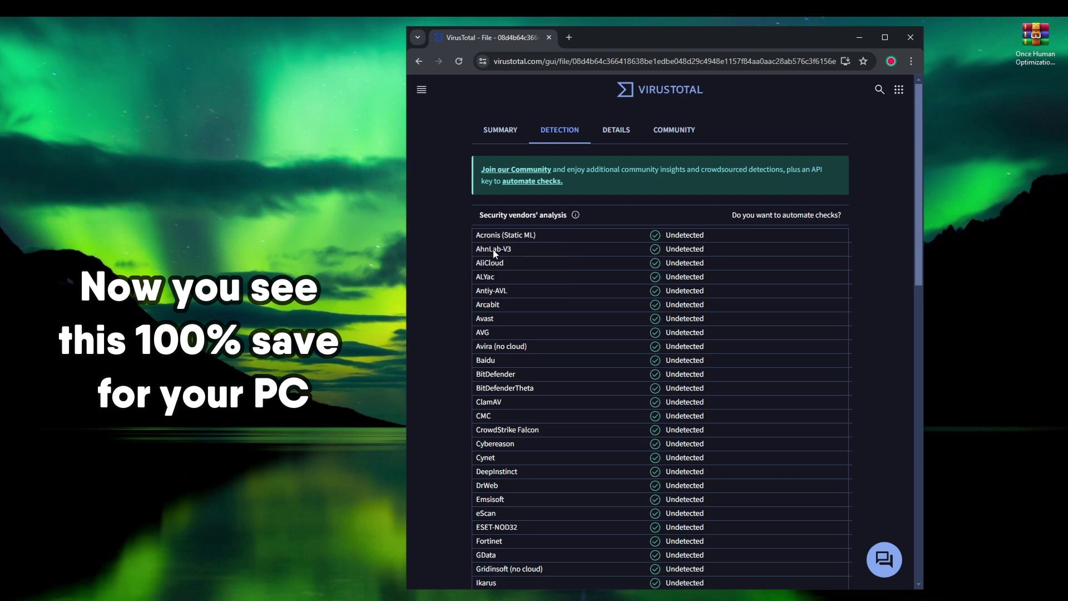
drag(920, 189, 936, 169)
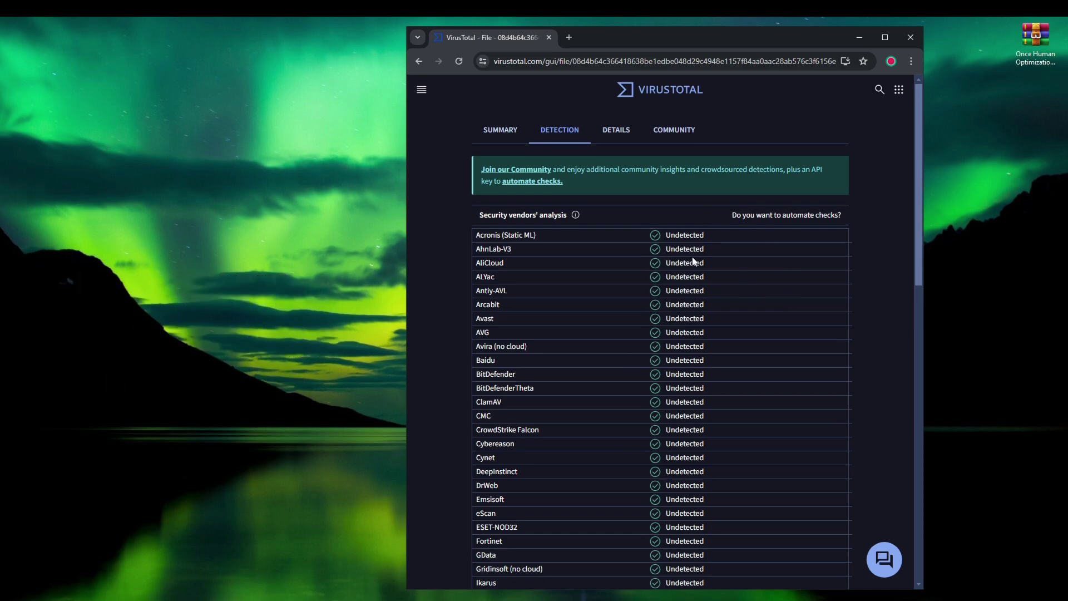
click(903, 41)
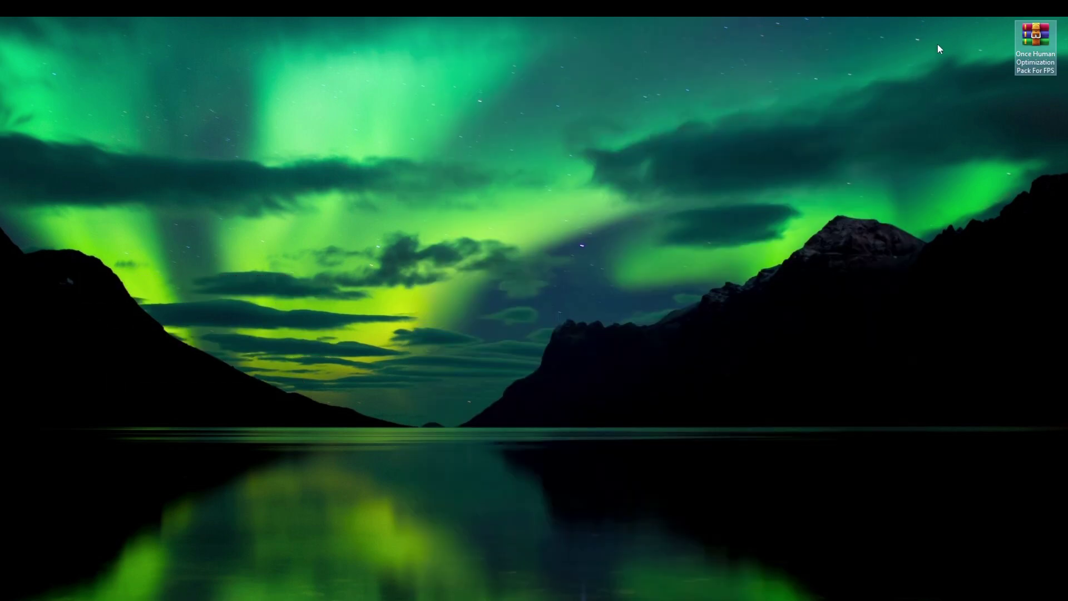
Move the Once Human Optimization Pack For FPS archive to the middle of the desktop and extract it onto the desktop
drag(1035, 36, 528, 200)
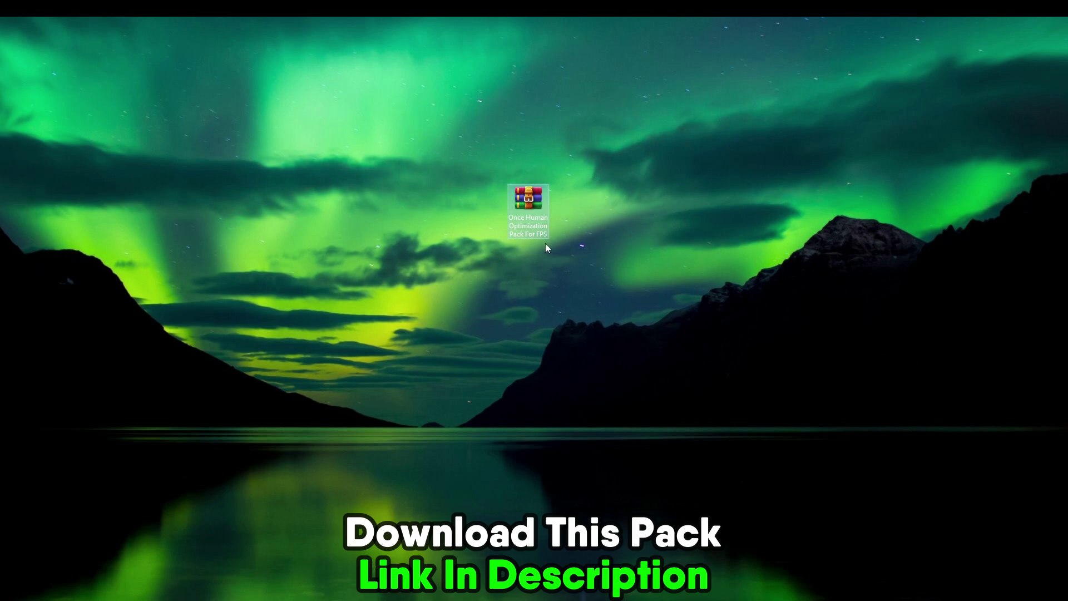
right_click(519, 208)
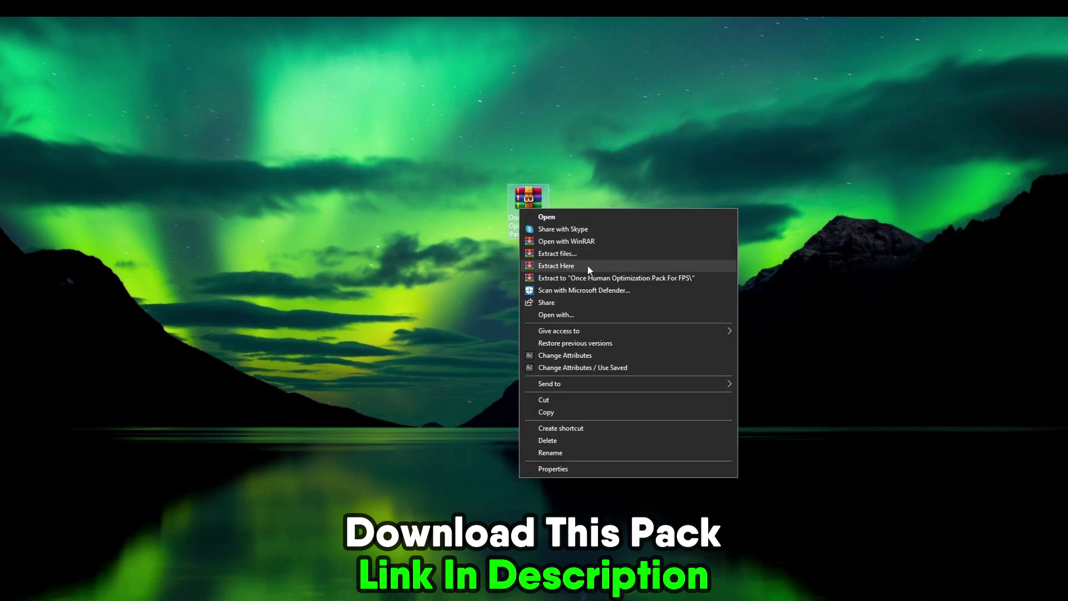
click(483, 257)
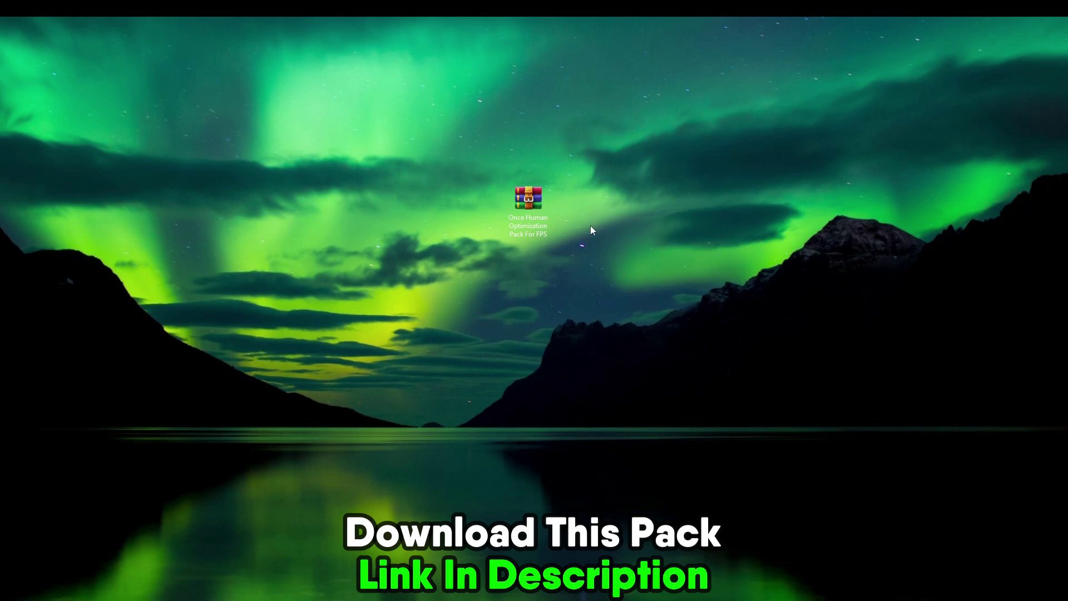
right_click(544, 207)
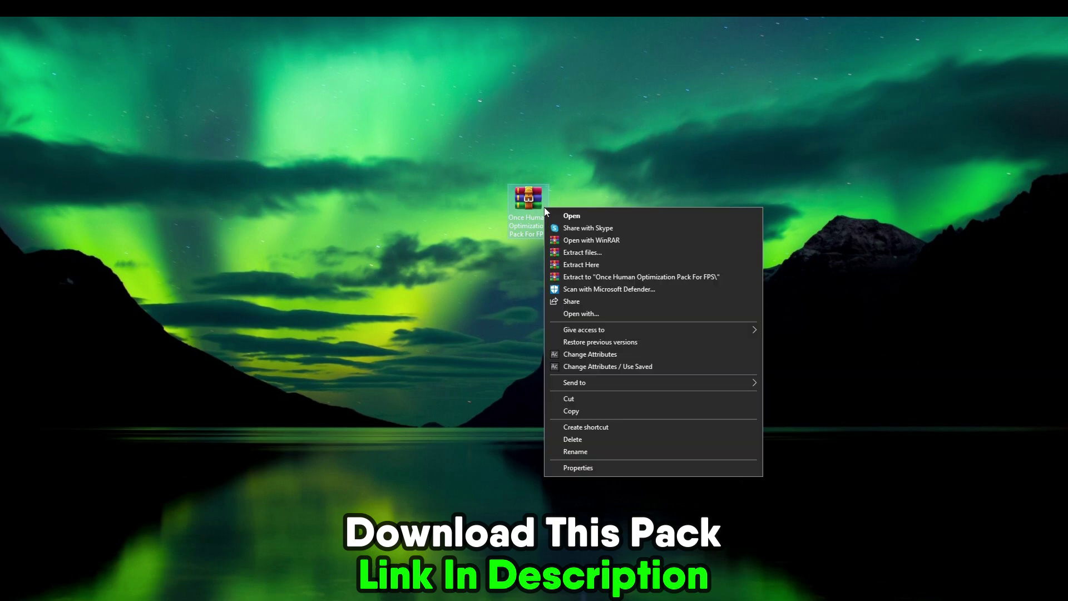
click(577, 265)
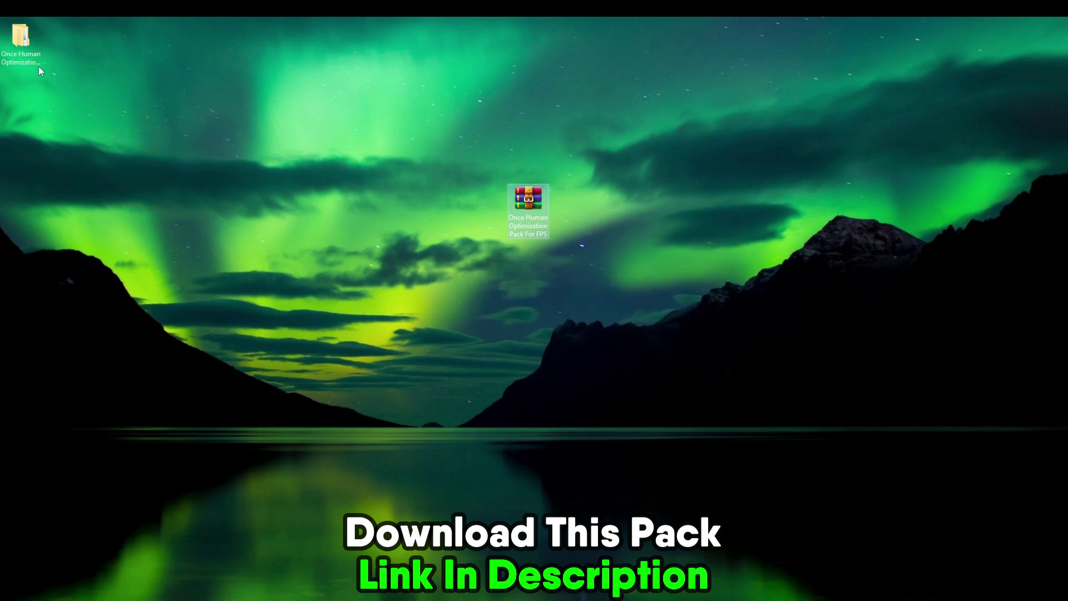
Move the extracted Once Human Optimization Pack For FPS folder beside its archive in the middle of the desktop and open it
drag(30, 50, 265, 129)
drag(470, 204, 481, 206)
right_click(481, 205)
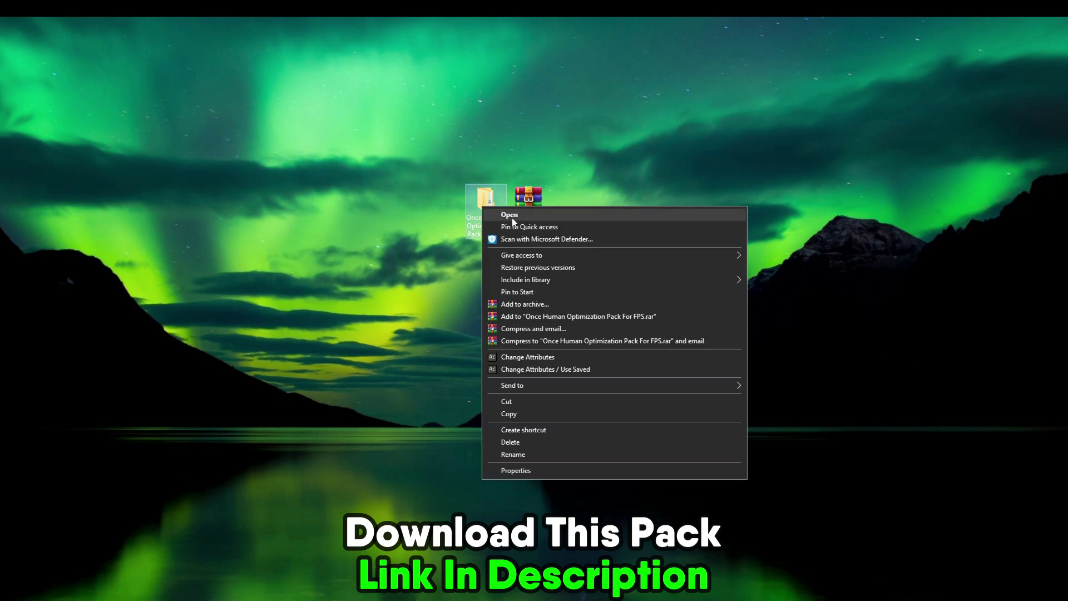
click(513, 216)
Open the "1 - Best Windows Optimizations" folder inside the optimization pack
drag(493, 295, 467, 177)
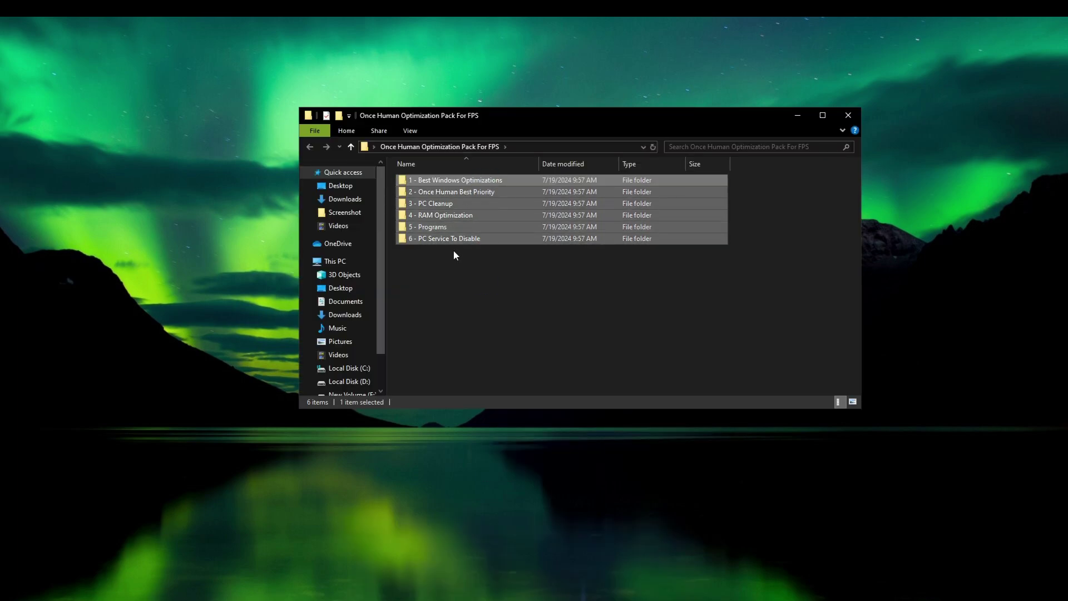
click(436, 227)
click(438, 182)
right_click(438, 182)
click(457, 185)
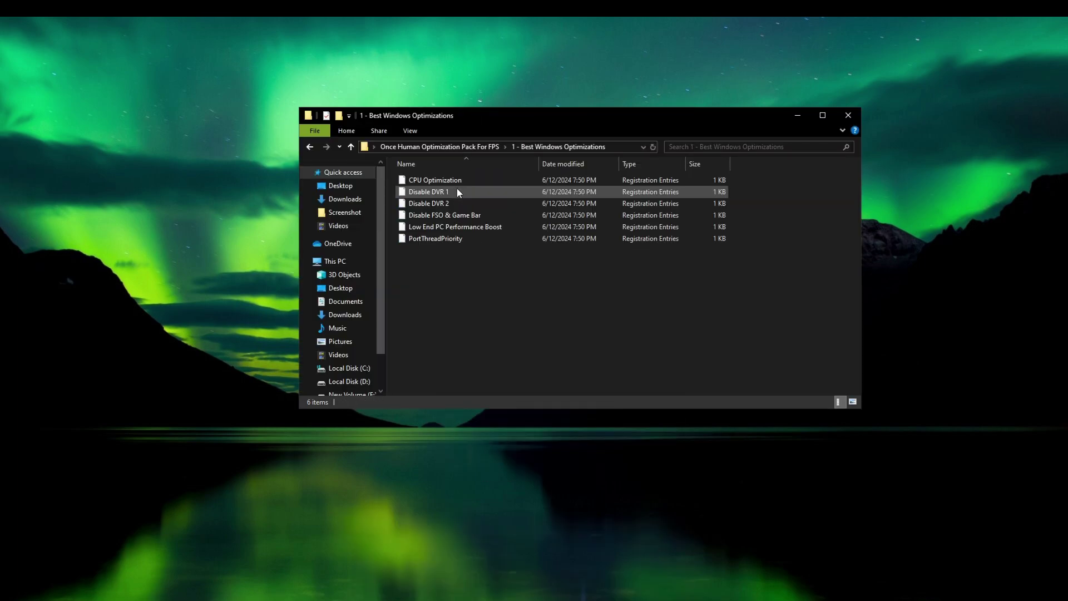
drag(456, 281, 433, 268)
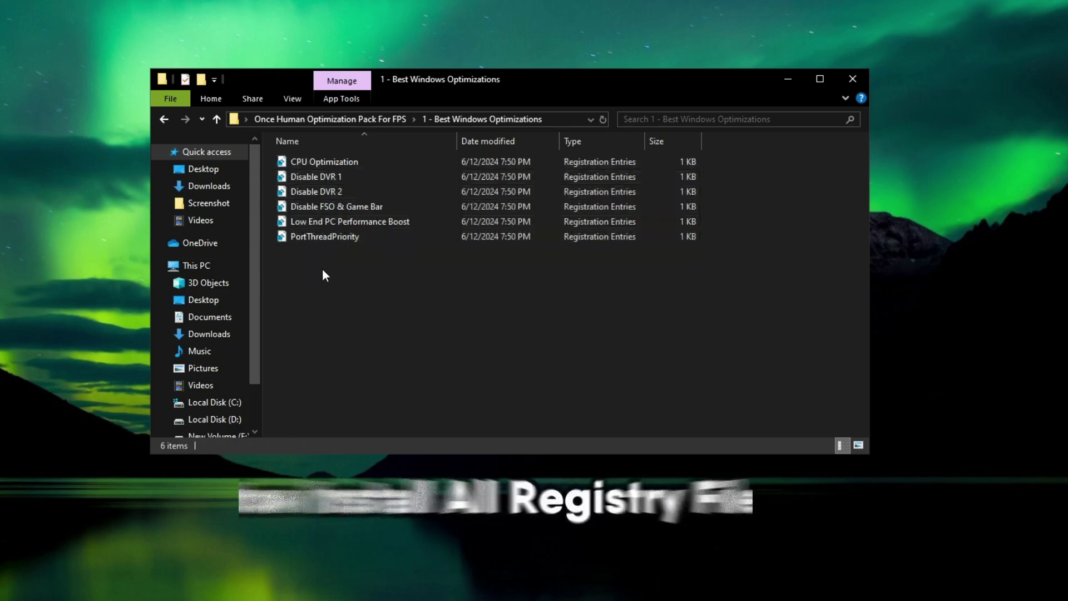
Merge the CPU Optimization registry file into the Windows registry, allowing the Registry Editor to make changes
click(434, 181)
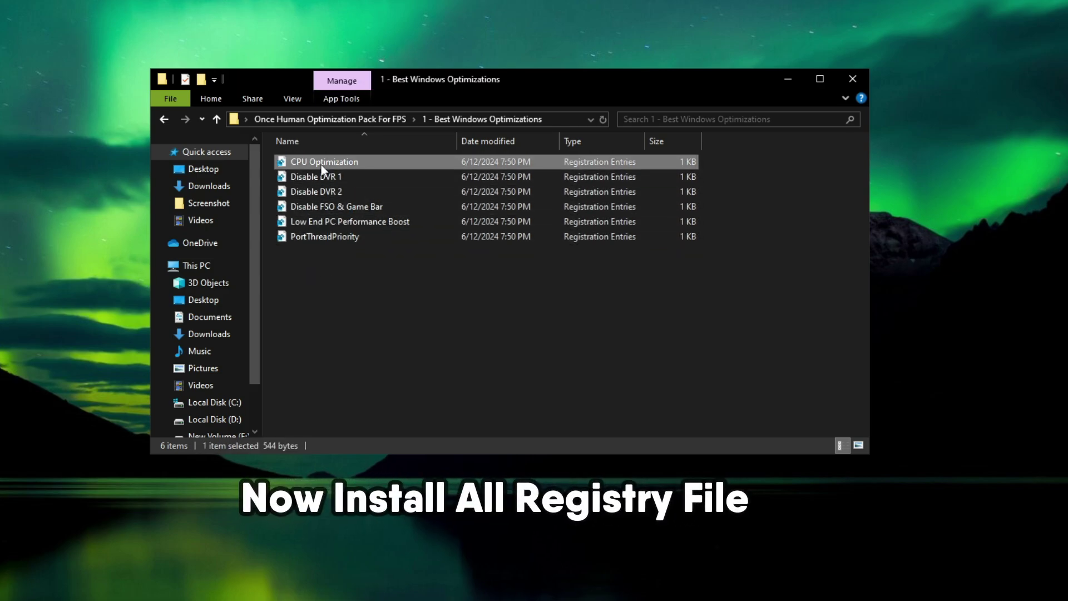
right_click(322, 164)
click(358, 174)
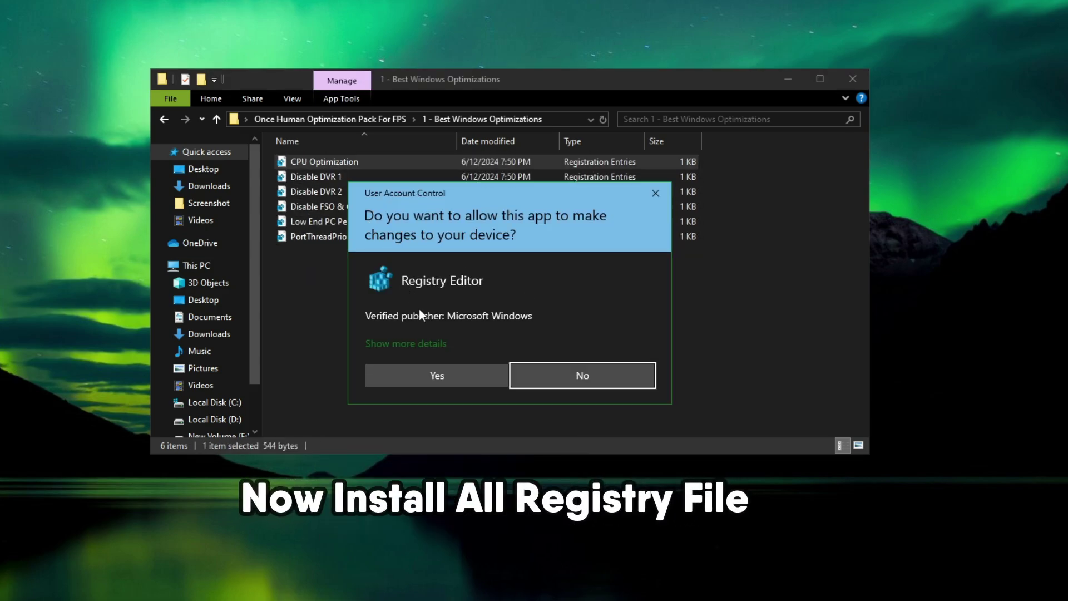
click(457, 376)
click(611, 351)
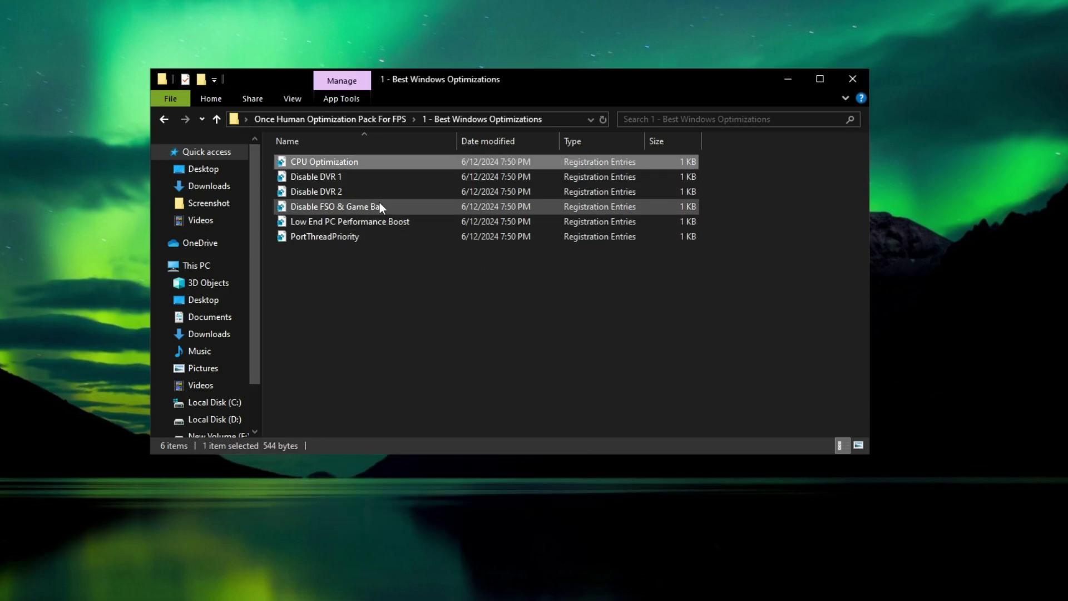
Merge the Disable DVR 1 registry file into the registry and dismiss the completion dialog
click(335, 176)
right_click(335, 176)
click(372, 181)
click(437, 375)
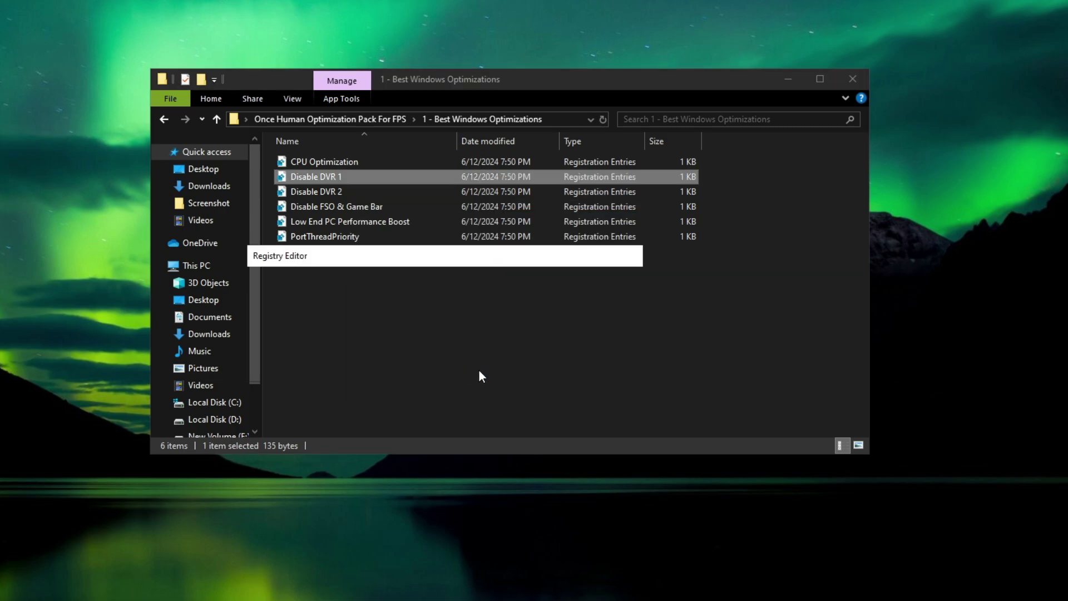
click(619, 365)
click(613, 350)
Merge the Disable DVR 2 registry file into the registry and dismiss the completion dialog
click(317, 190)
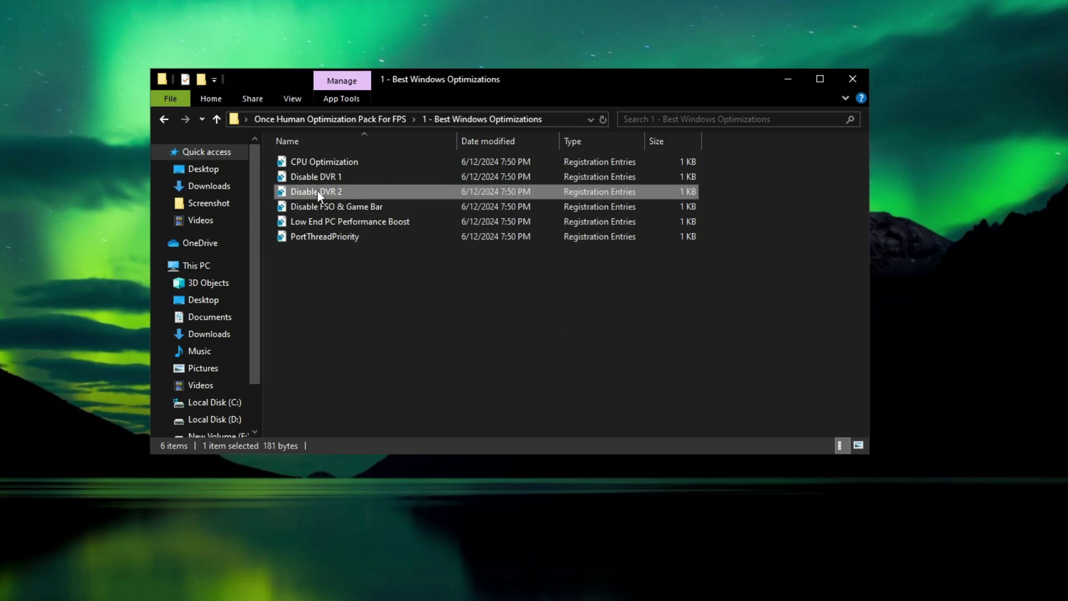
right_click(317, 190)
click(346, 200)
click(437, 375)
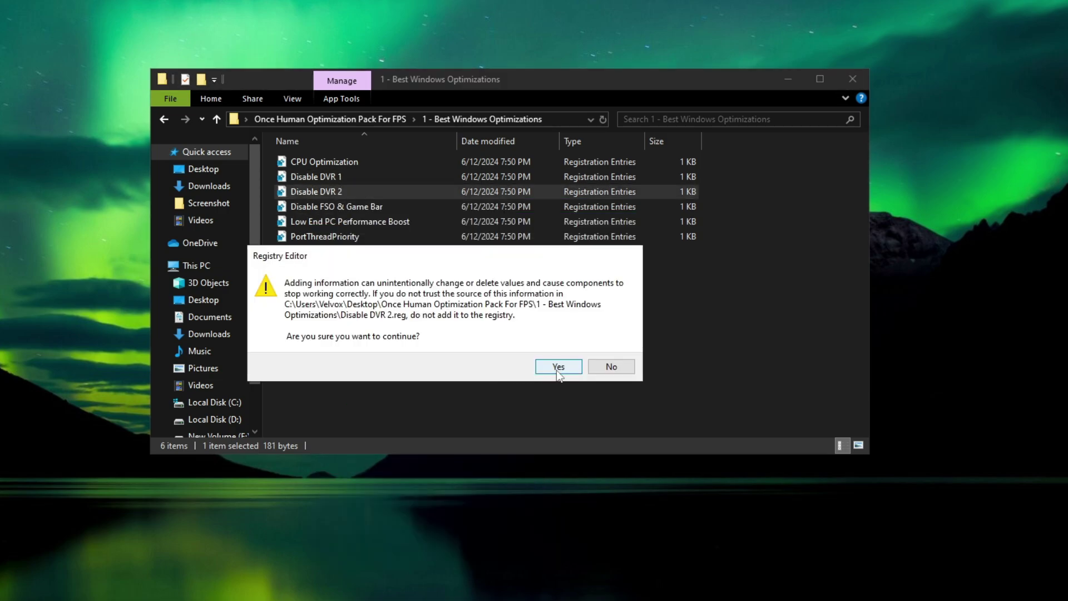
click(619, 364)
click(613, 350)
Merge the Disable FSO & Game Bar registry file into the registry and dismiss the completion dialog
click(335, 209)
right_click(334, 211)
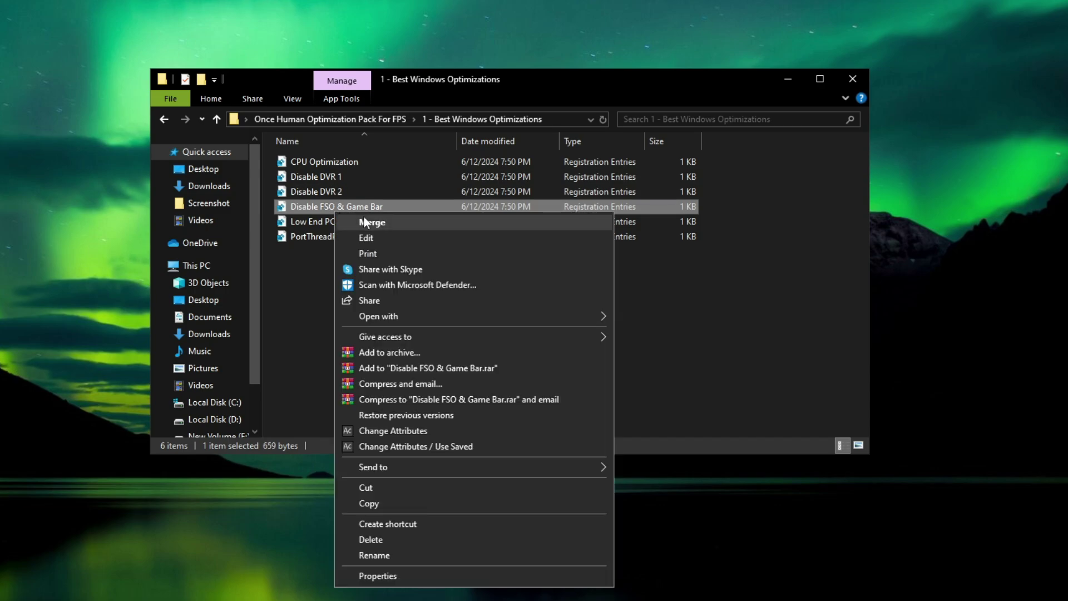
click(345, 220)
click(437, 375)
key(Return)
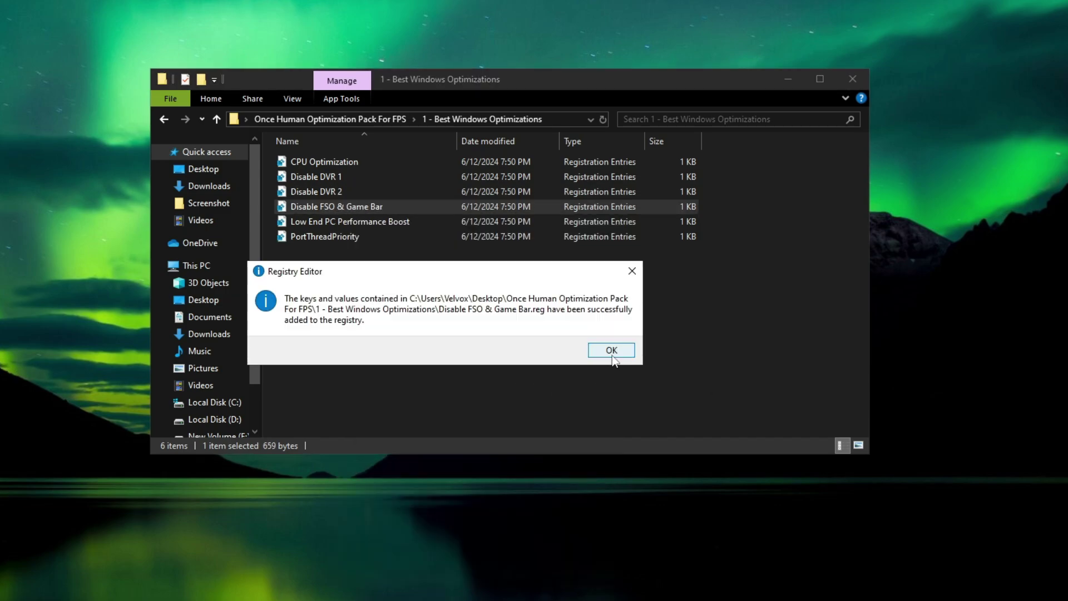
click(612, 352)
Merge the Low End PC Performance Boost registry file into the registry and dismiss the completion dialog
click(347, 226)
right_click(347, 227)
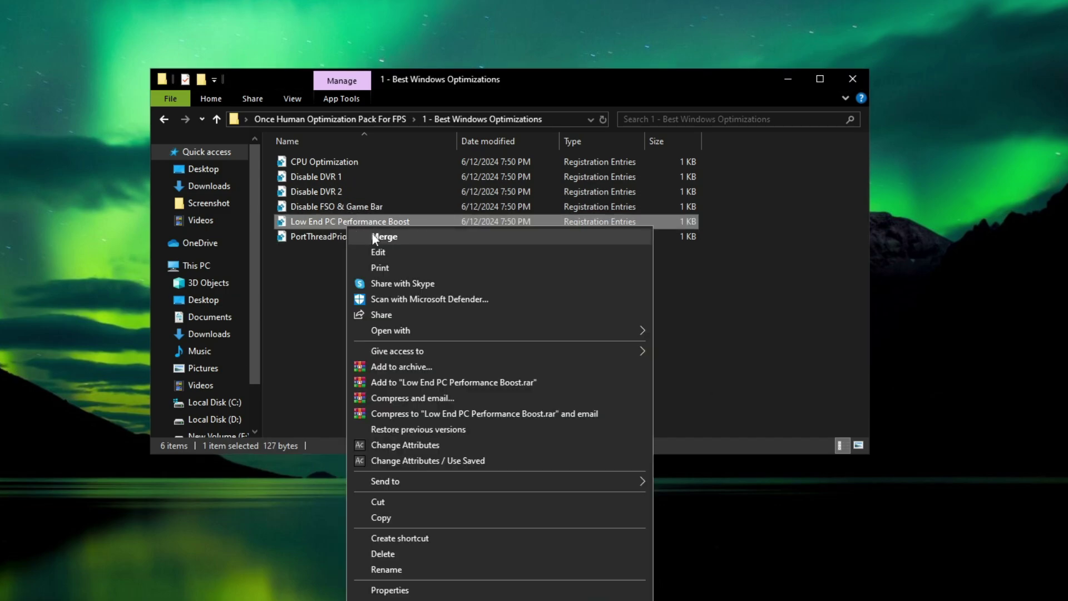
click(372, 234)
click(437, 375)
click(579, 371)
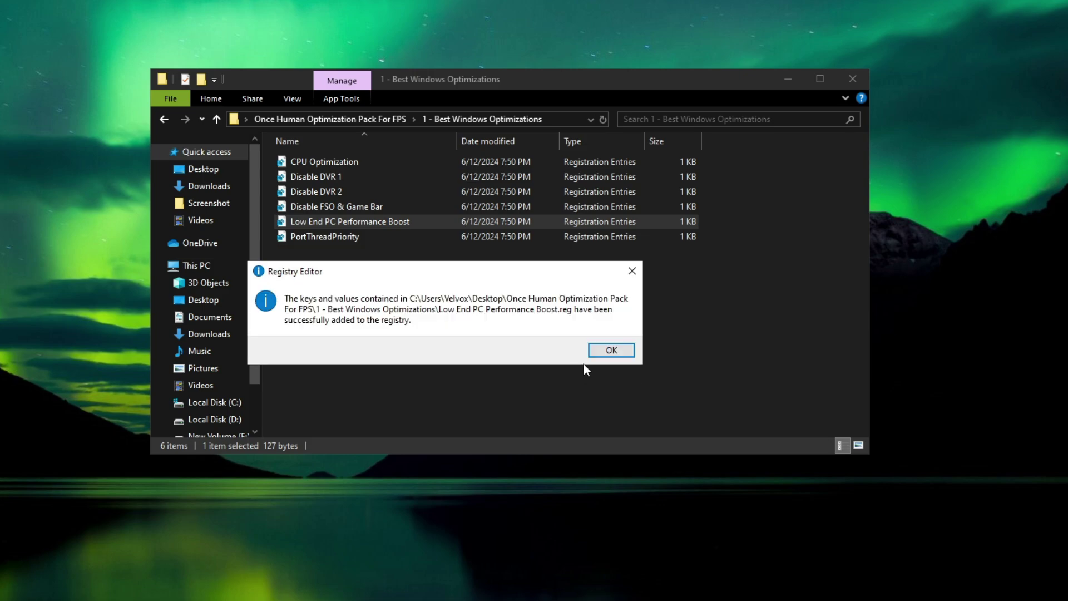
click(618, 350)
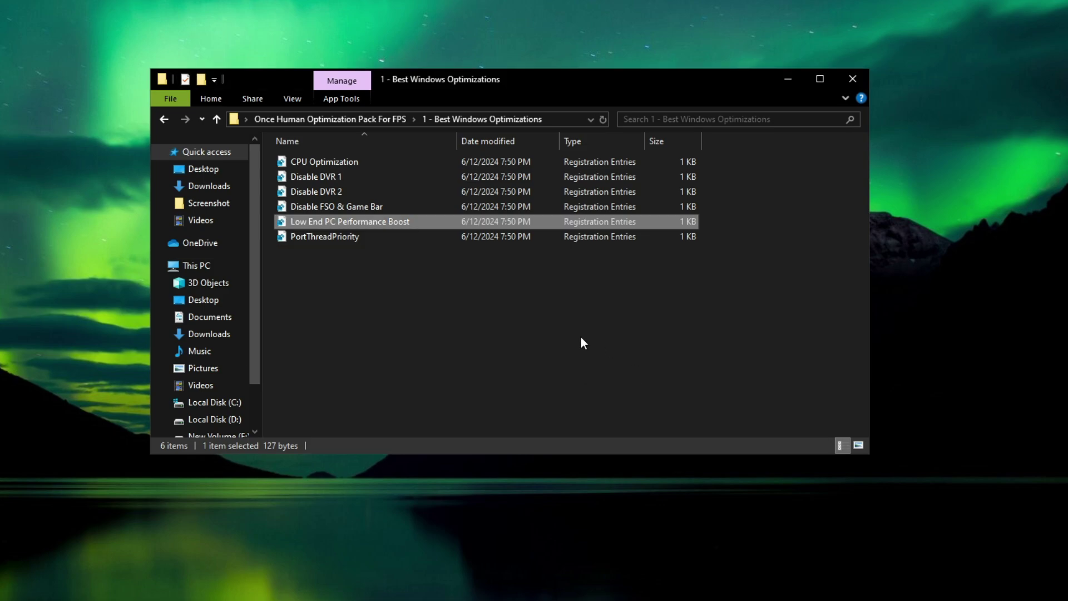
Merge the PortThreadPriority registry file into the registry and dismiss the completion dialog
click(339, 241)
right_click(338, 240)
click(371, 252)
click(433, 372)
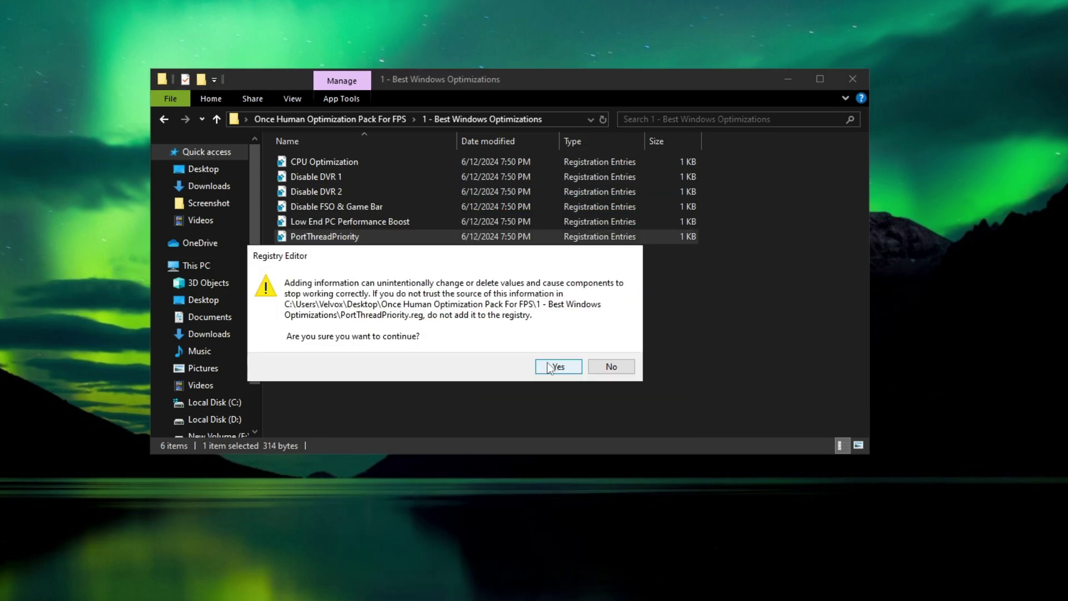
click(552, 367)
click(601, 350)
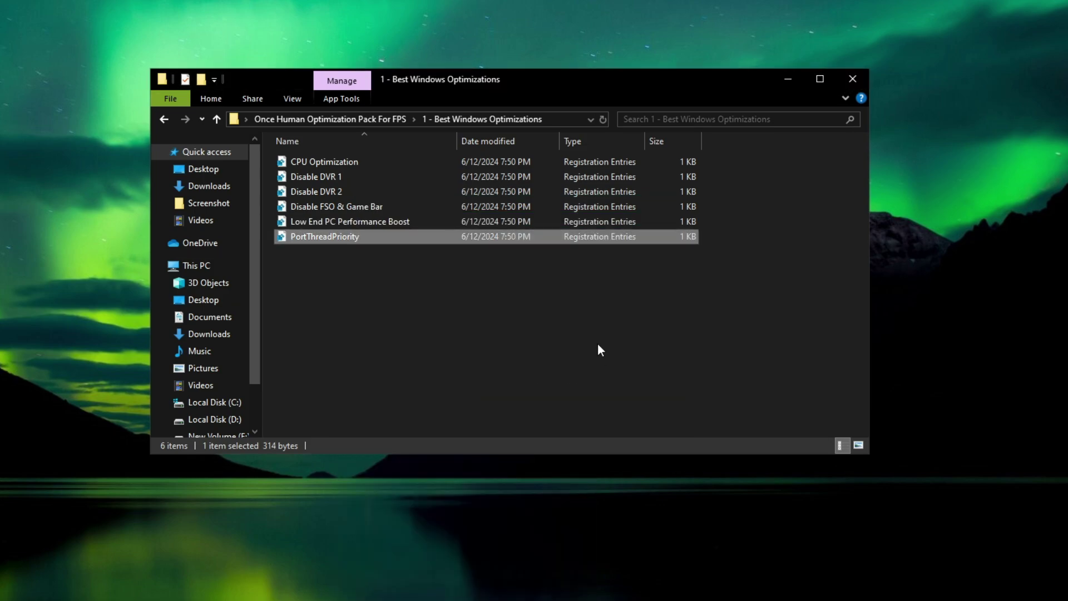
Return to the main pack folder, open "2 - Once Human Best Priority" and look at its two priority registry files
click(293, 121)
click(326, 177)
right_click(324, 175)
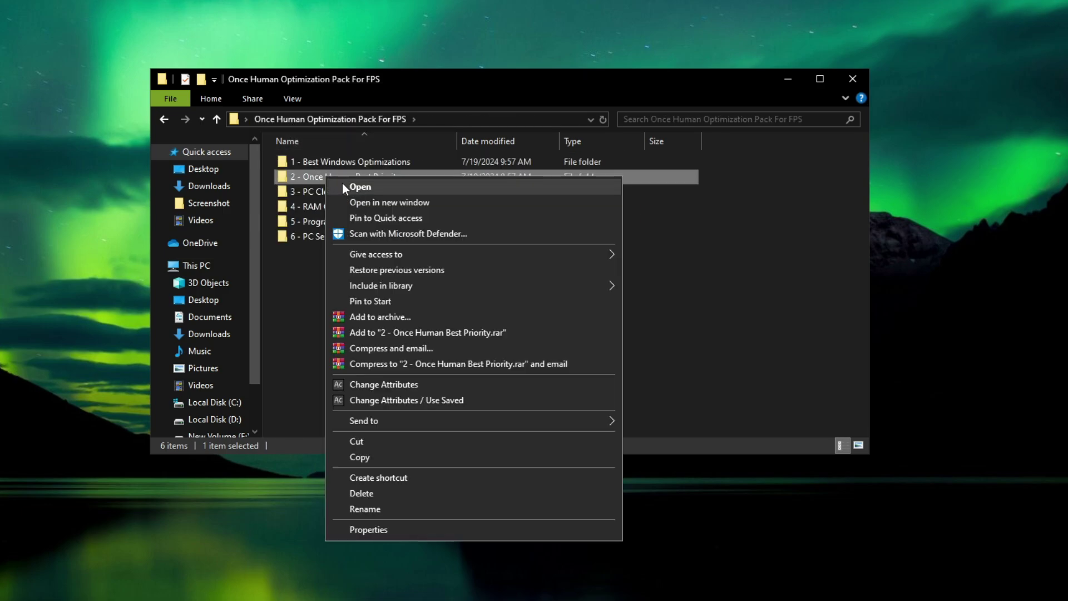
click(349, 185)
click(339, 165)
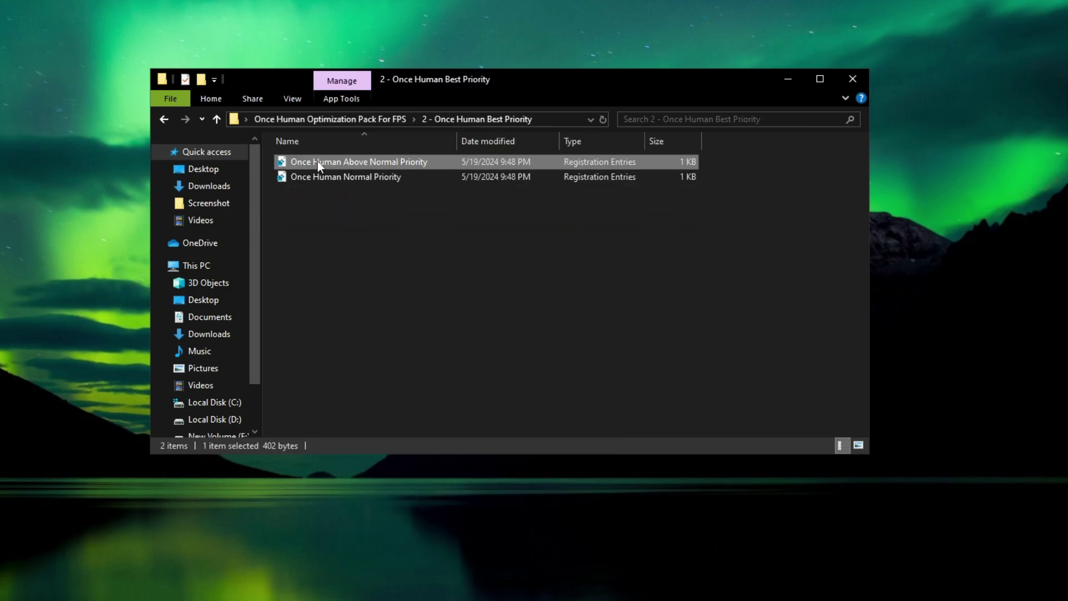
click(321, 177)
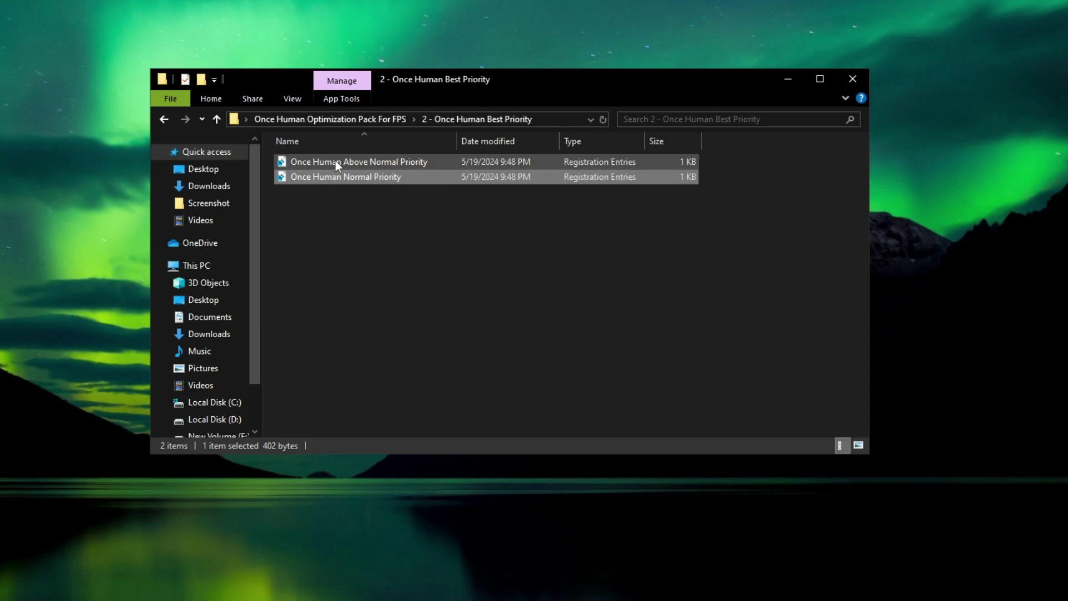
Merge the Once Human Above Normal Priority registry file into the registry and dismiss the completion dialog
click(328, 162)
right_click(324, 161)
click(359, 165)
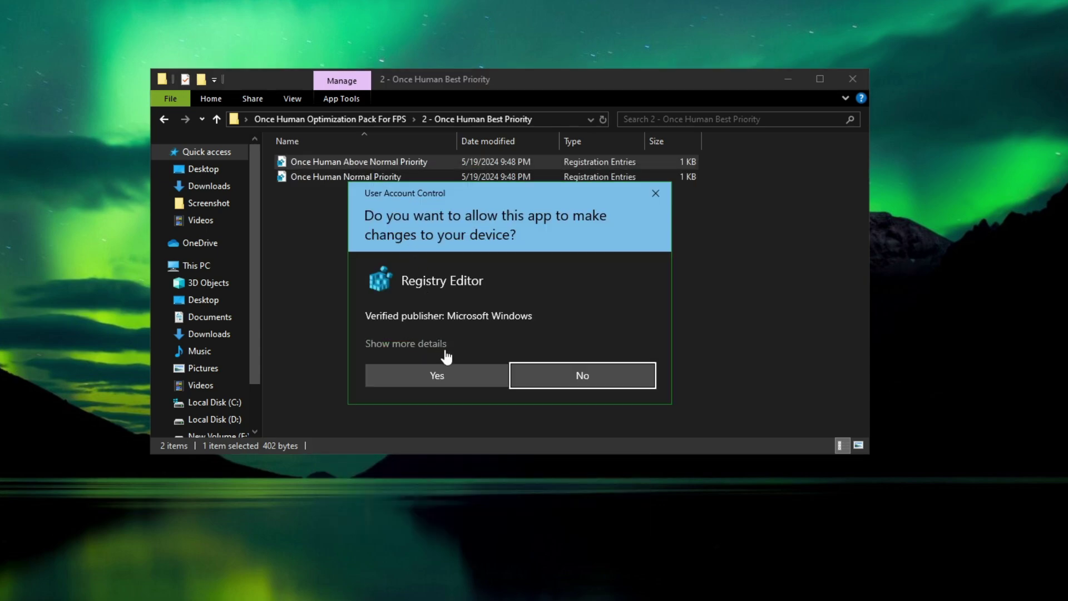
click(436, 374)
click(555, 364)
click(611, 350)
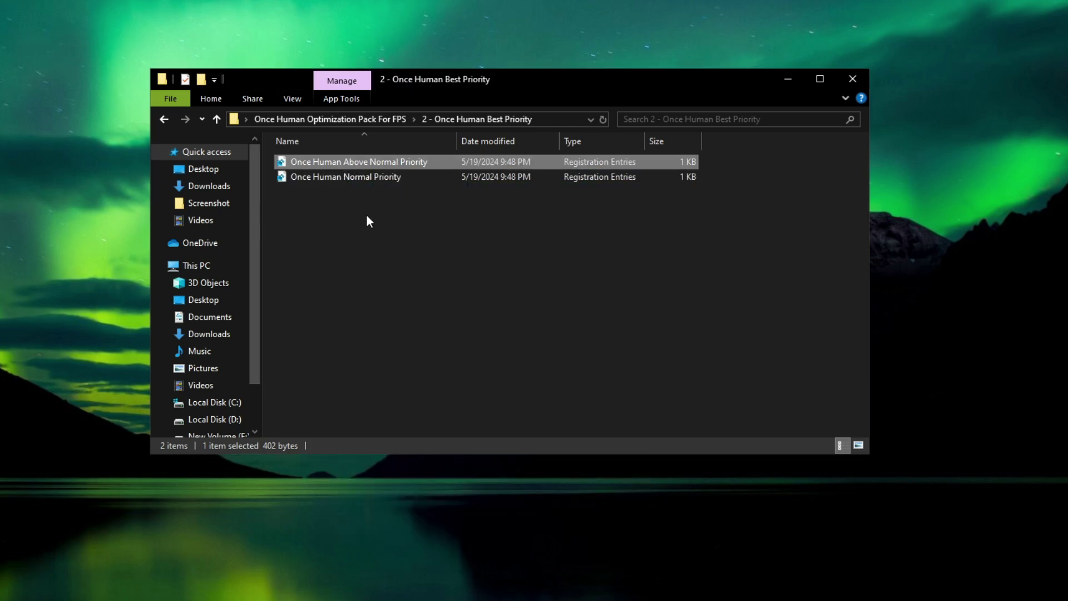
Open the pack's "3 - PC Cleanup" folder and run the Clean Temporary Files batch file as administrator
click(308, 118)
right_click(314, 192)
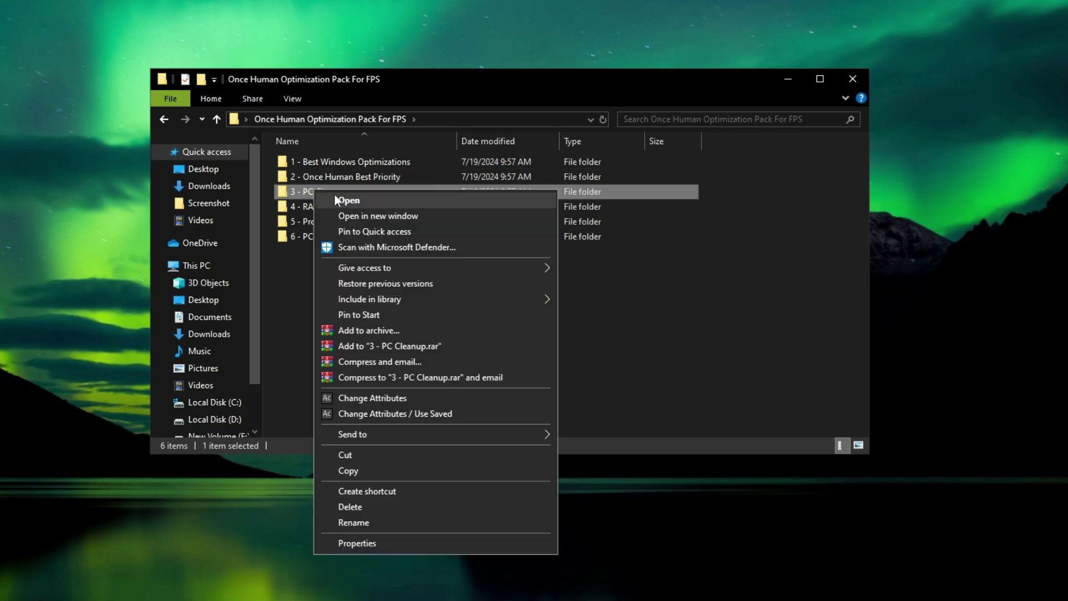
click(335, 196)
click(317, 161)
right_click(318, 161)
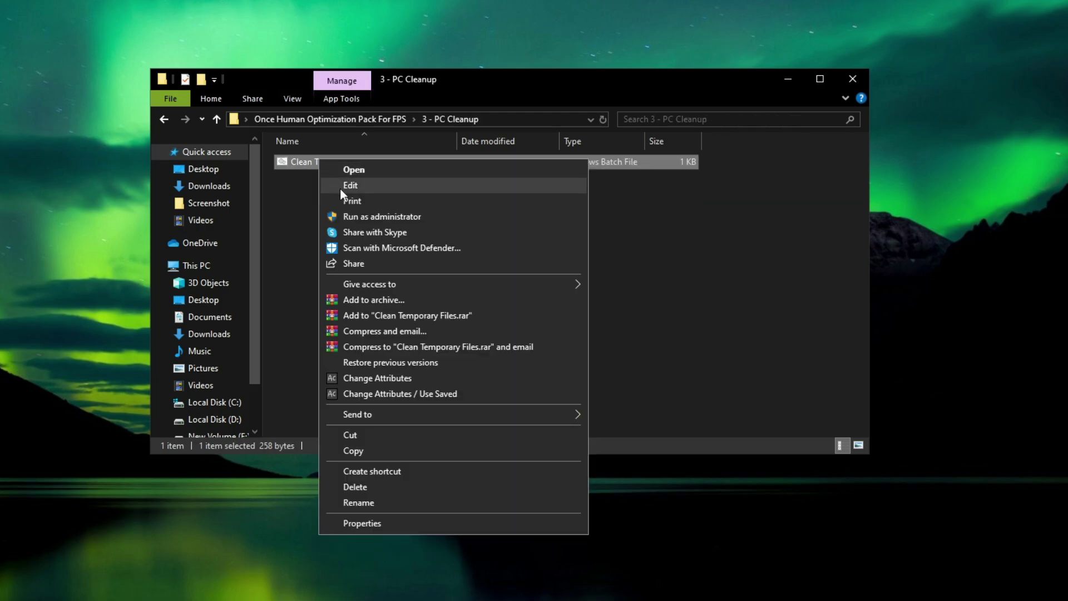
click(383, 221)
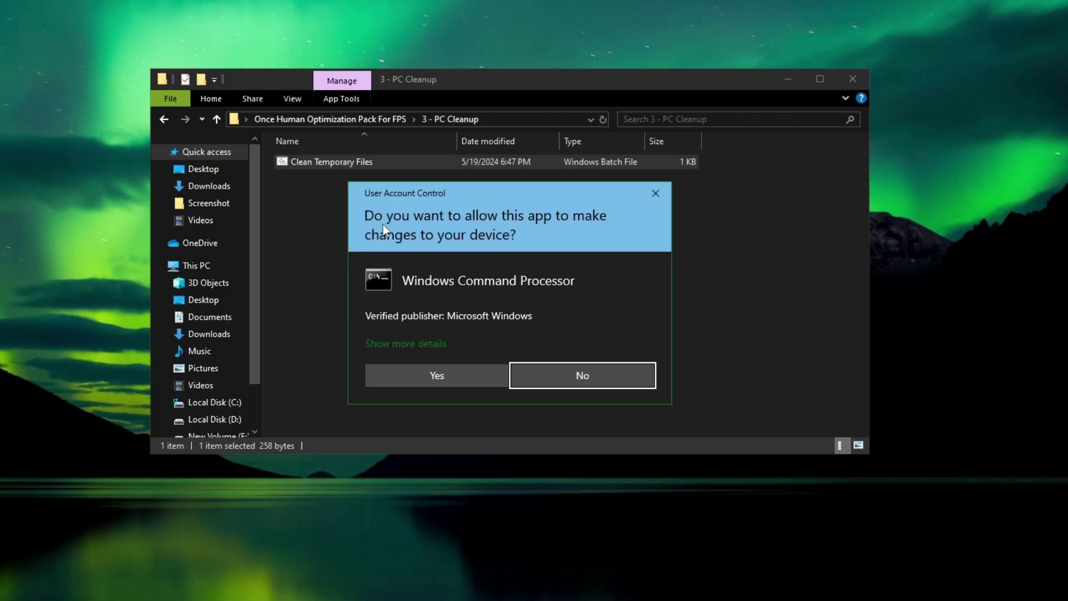
click(430, 366)
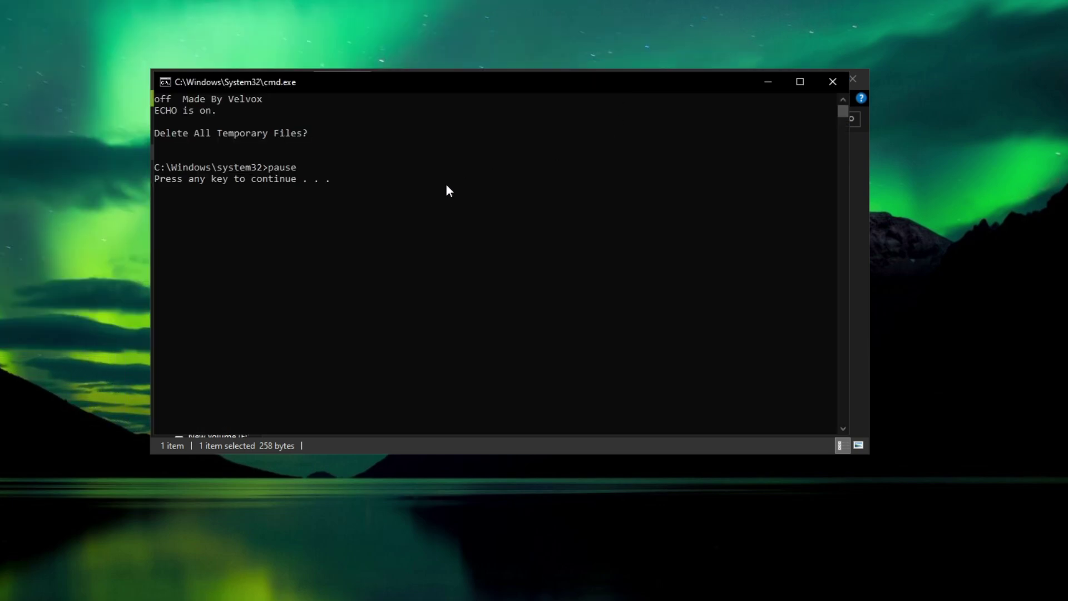
Continue the batch script to delete all temporary files and finish it so its command window closes
drag(370, 179, 165, 180)
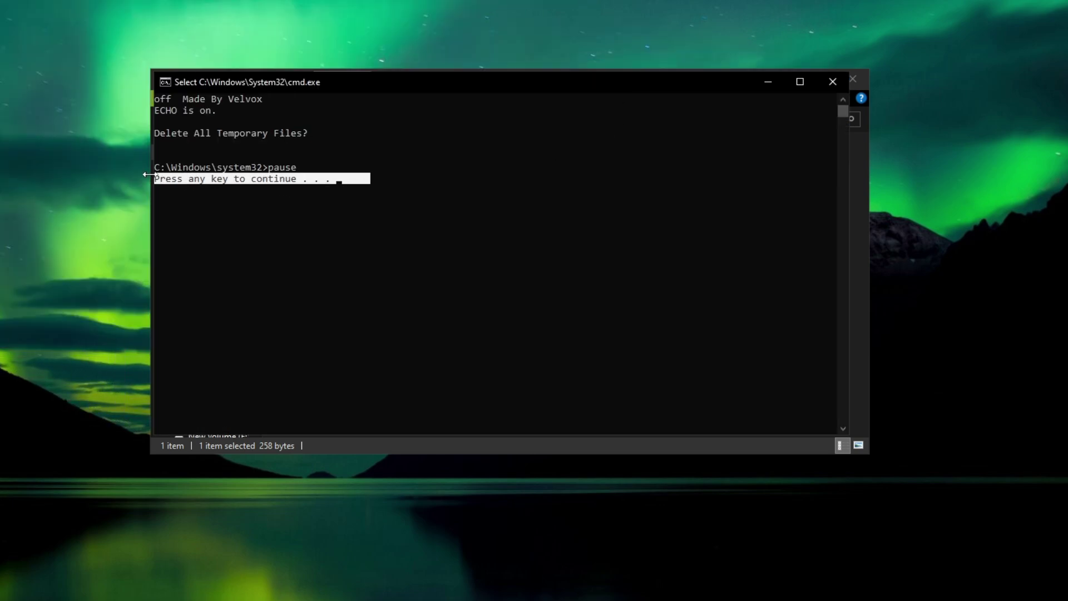
click(202, 186)
key(Return)
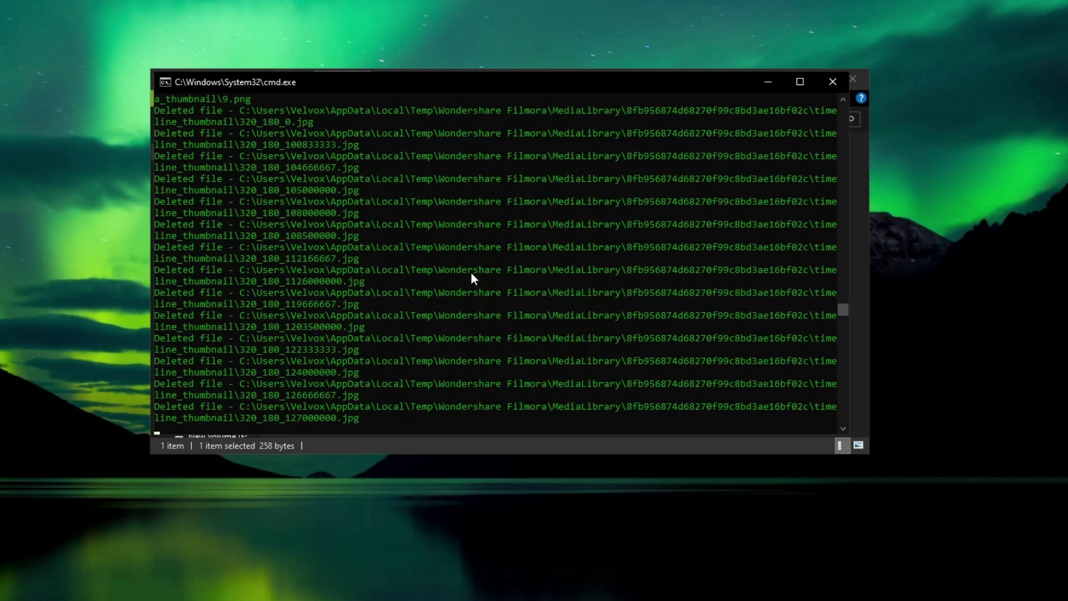
drag(396, 383, 154, 384)
key(Return)
key(Return)
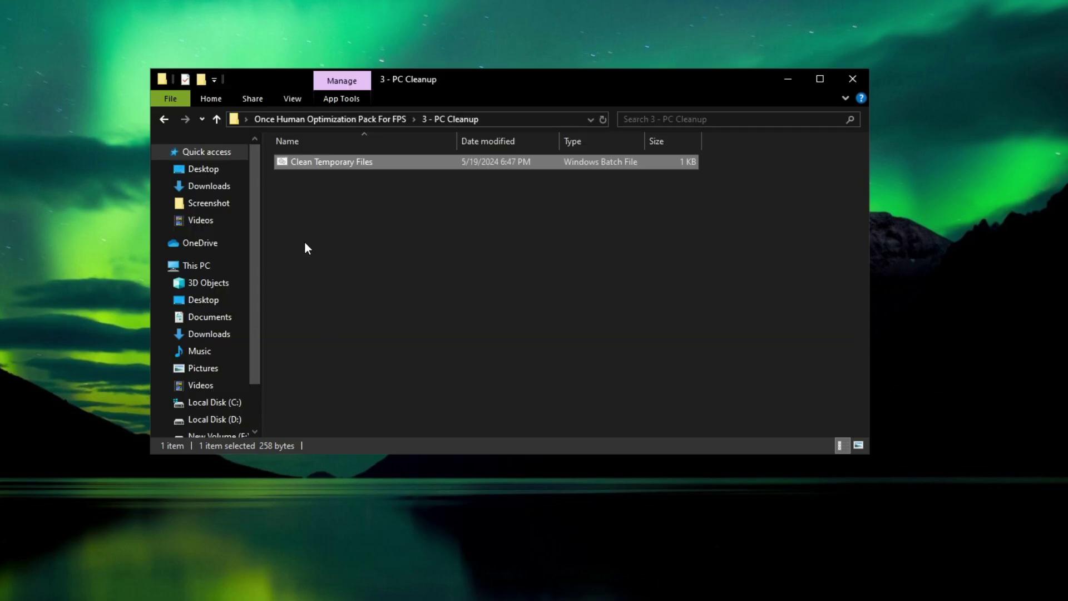
Return to the main pack folder and open "4 - RAM Optimization"
click(294, 121)
right_click(314, 204)
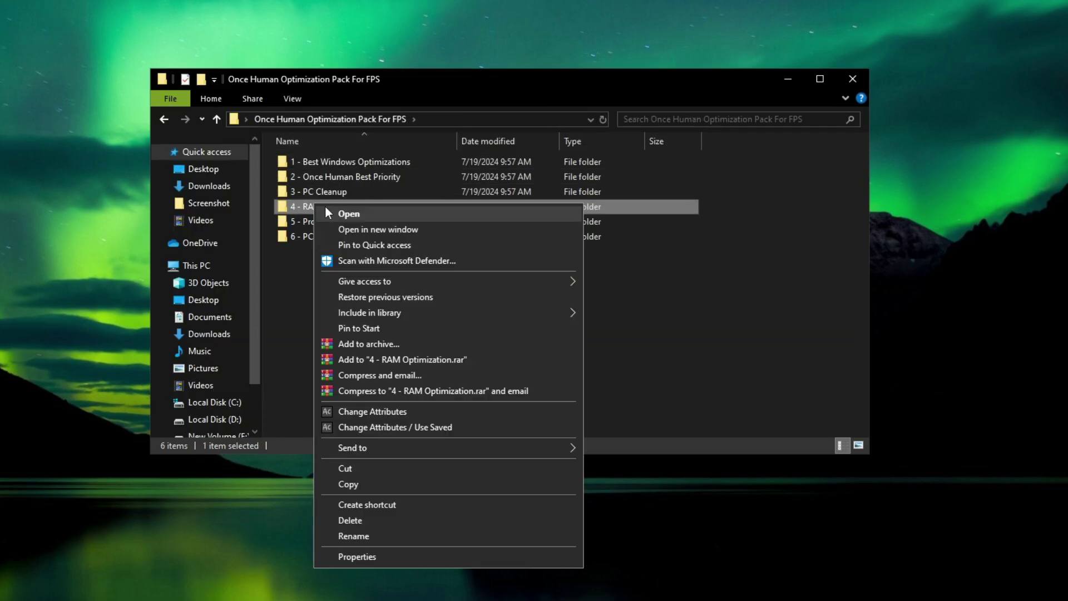
click(327, 213)
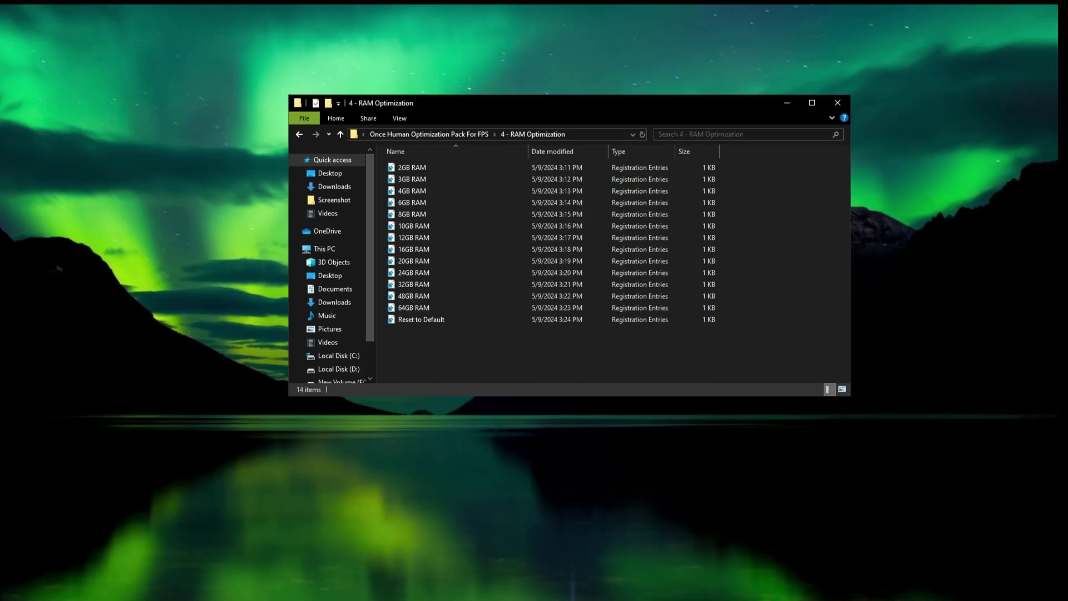
Check the amount of installed memory in Task Manager's detailed performance view, and close Task Manager
right_click(695, 593)
click(705, 492)
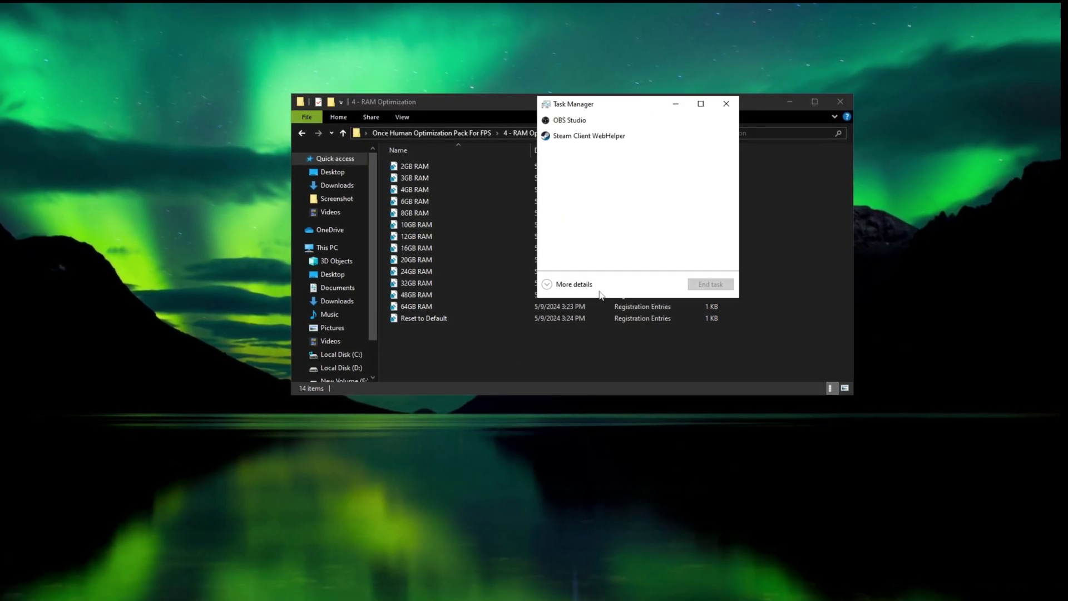
click(591, 286)
click(595, 131)
drag(641, 110, 689, 98)
click(641, 150)
click(639, 189)
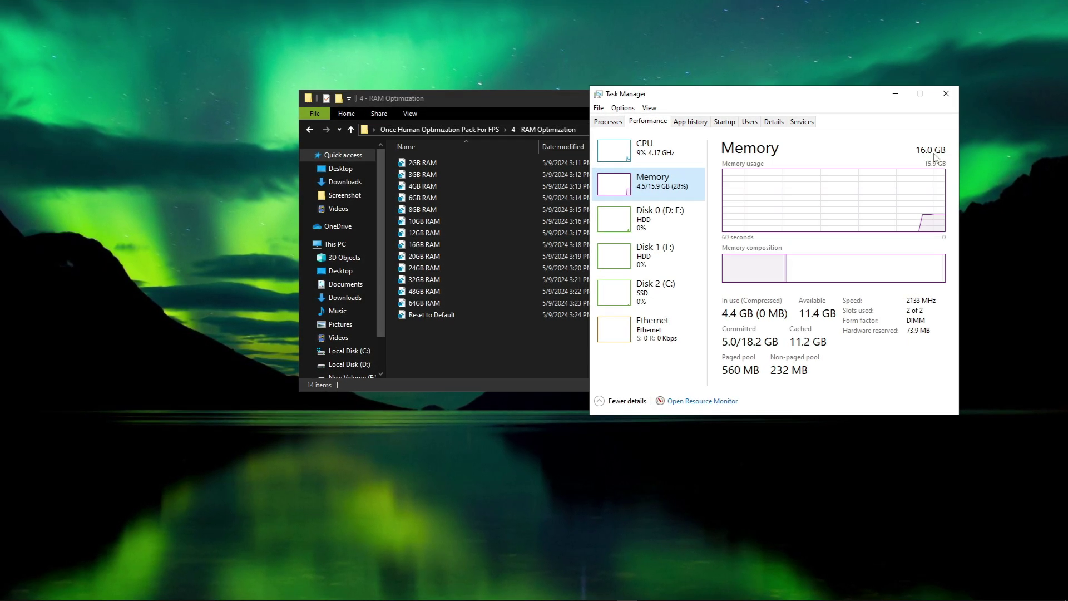
click(946, 93)
Merge the 16GB RAM registry file into the Windows registry, allowing the Registry Editor to make changes
click(428, 245)
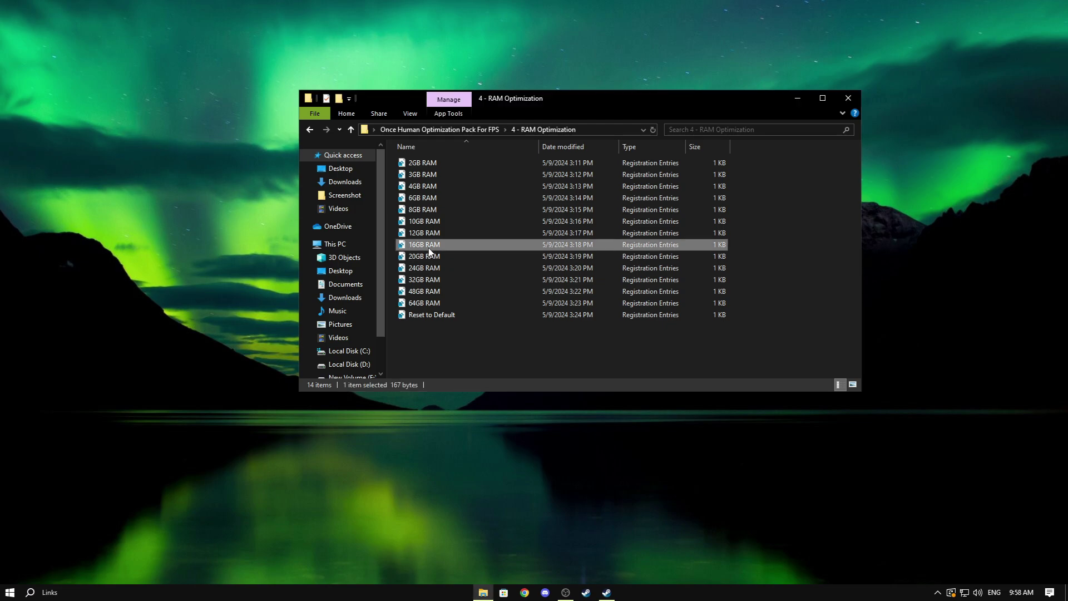
right_click(428, 246)
click(452, 257)
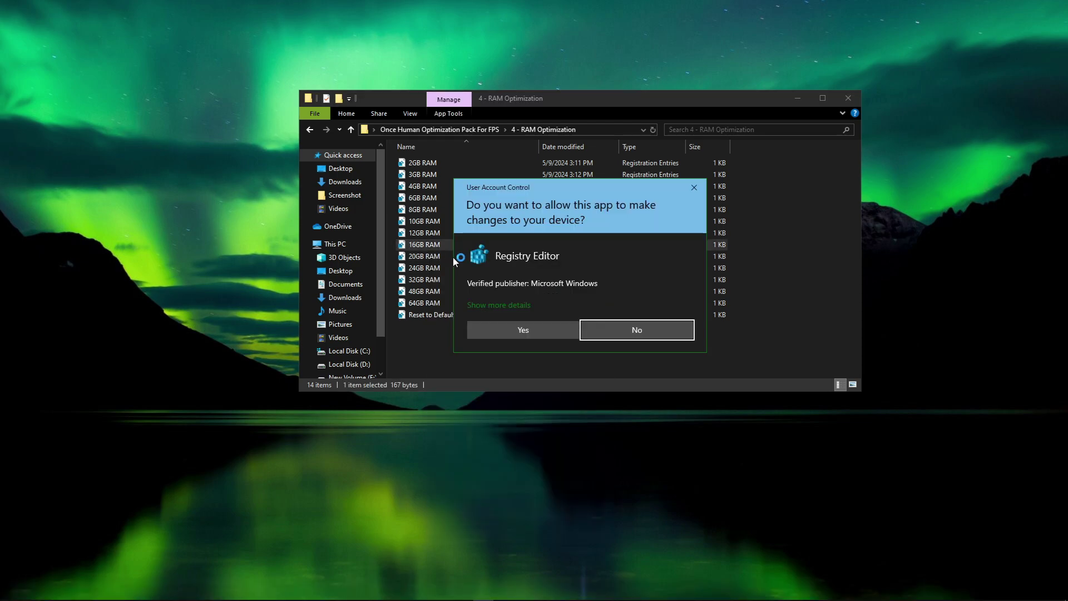
click(519, 329)
click(625, 325)
click(662, 306)
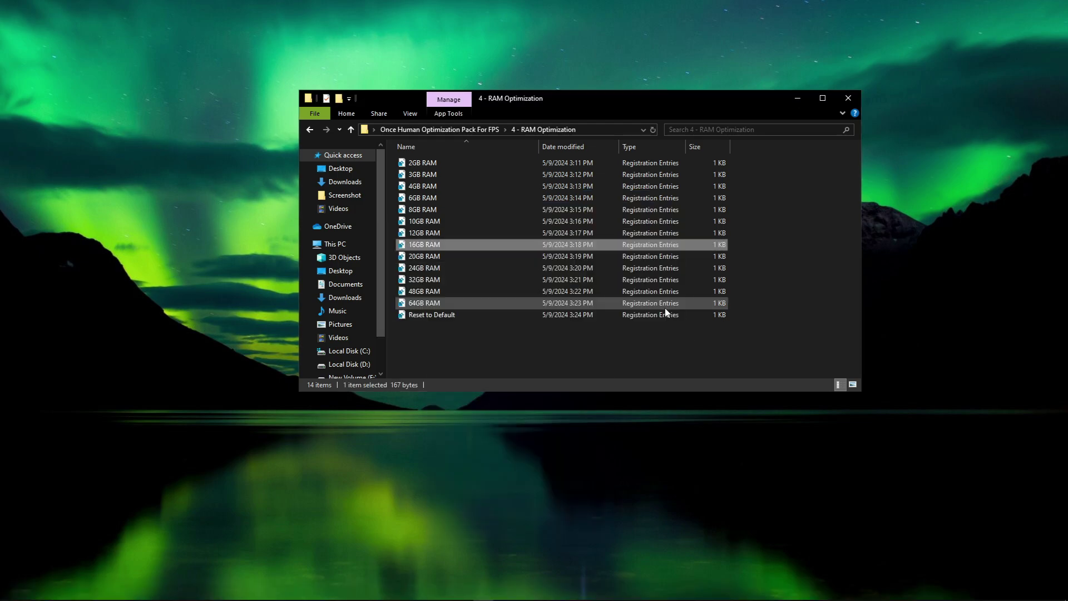
Return to the main optimization pack folder and open "5 - Programs"
click(409, 133)
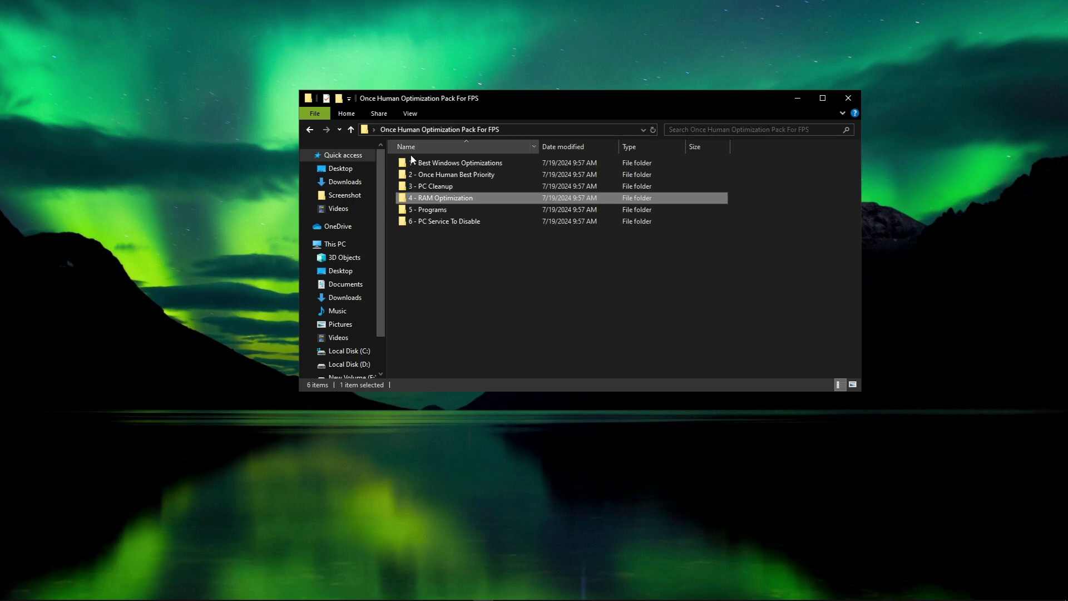
click(428, 209)
right_click(427, 210)
click(449, 219)
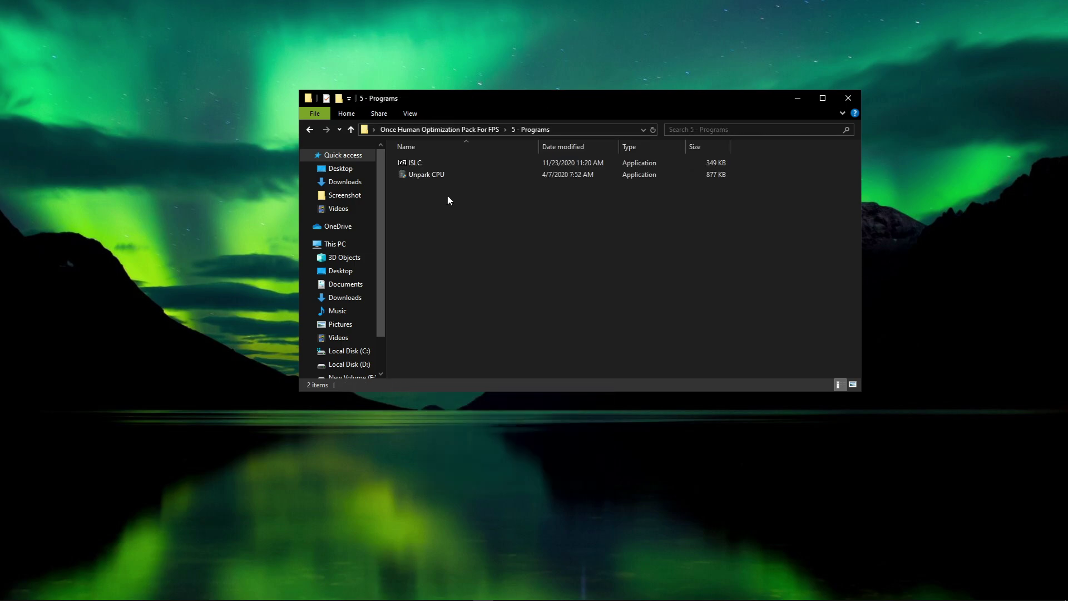
Run the ISLC self-extracting archive and extract its files to the Desktop
click(425, 164)
right_click(415, 166)
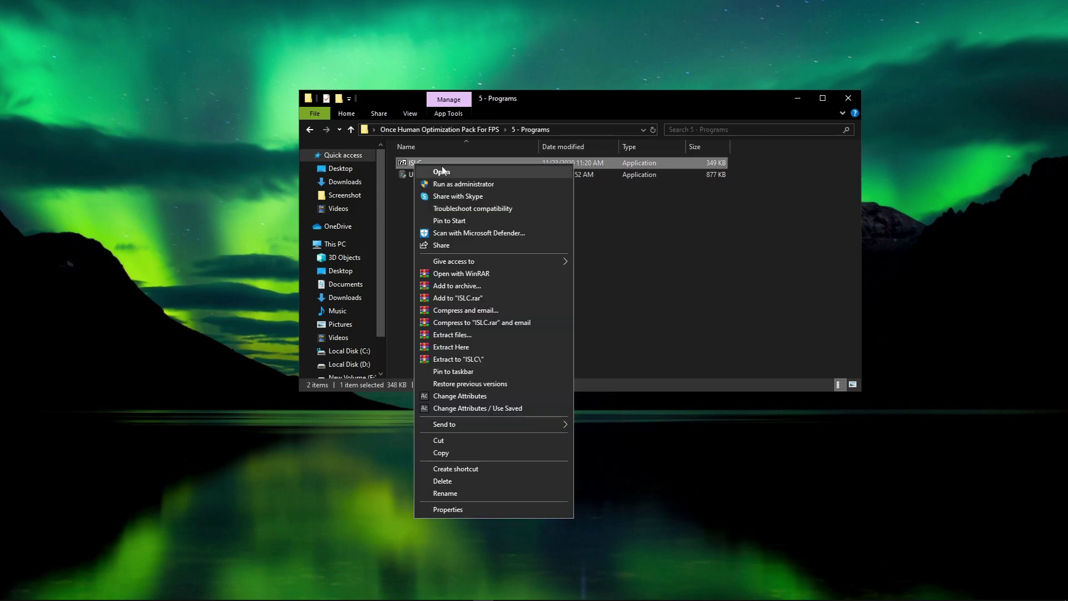
click(442, 172)
click(626, 296)
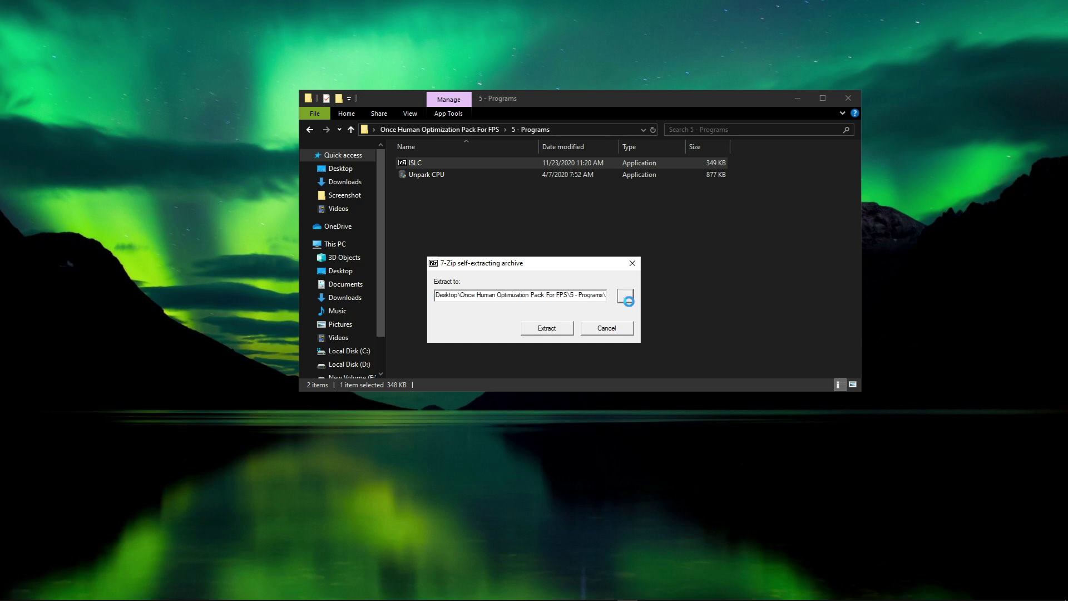
click(478, 265)
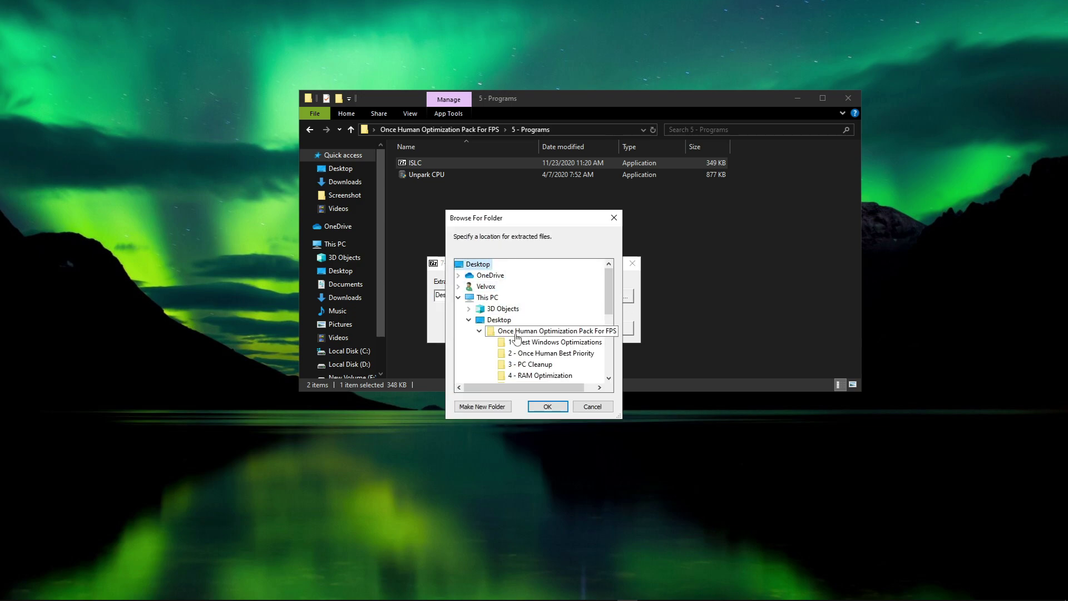
click(548, 407)
click(546, 328)
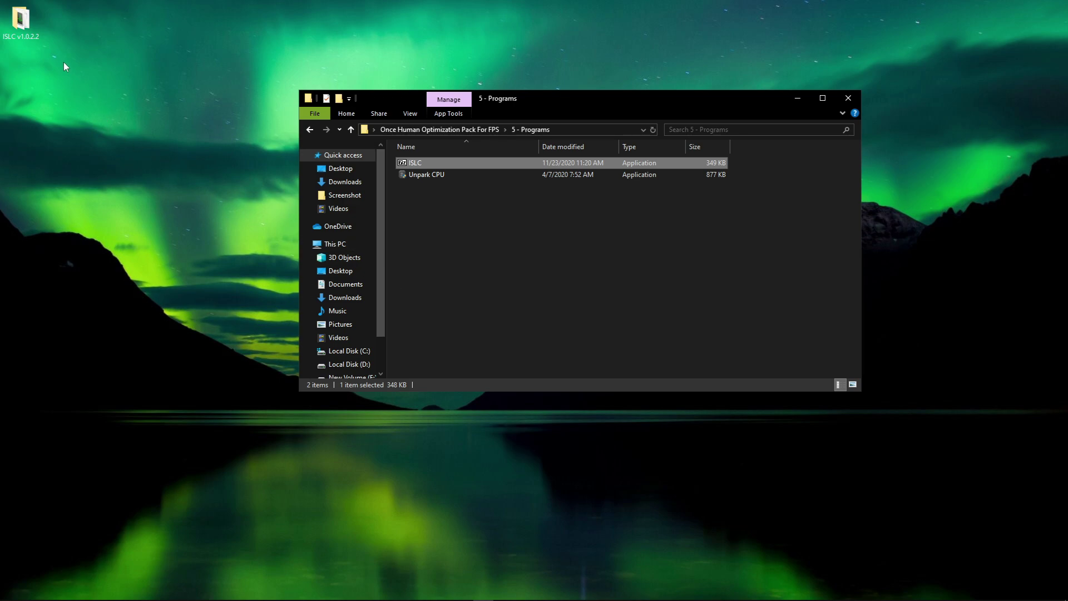
Launch Intelligent standby list cleaner ISLC from the desktop folder "ISLC v1.0.2.2" and move its window over the folder windows
double_click(24, 27)
click(448, 180)
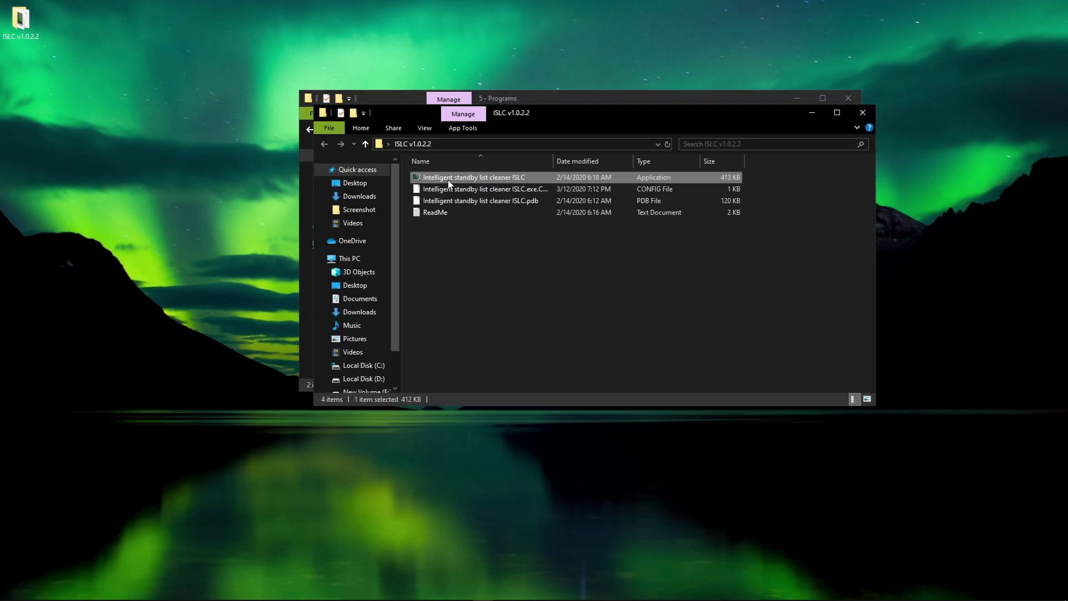
double_click(448, 182)
click(544, 351)
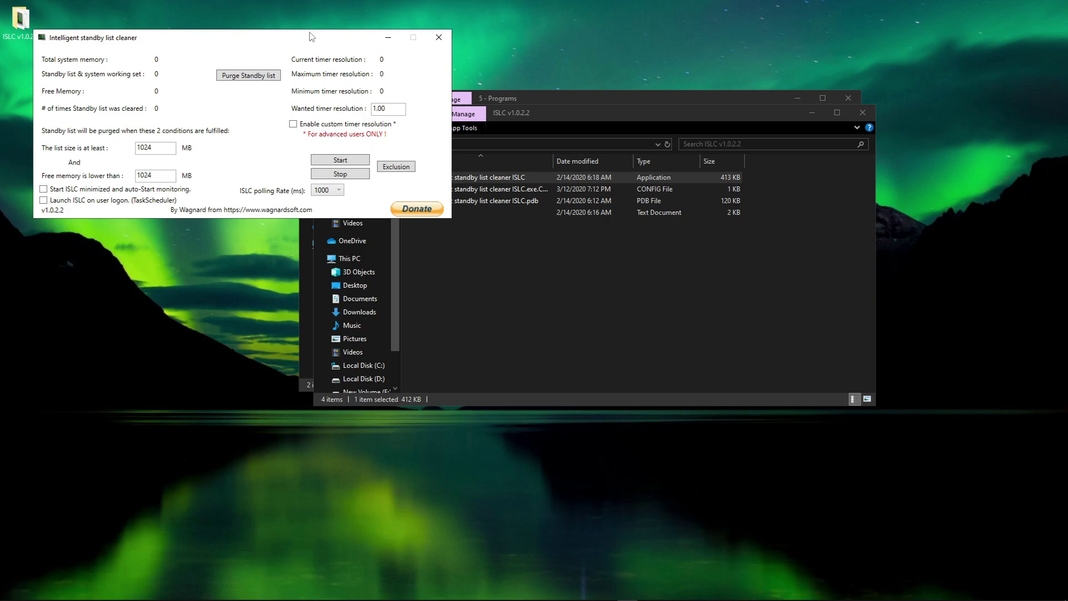
drag(310, 36, 626, 150)
Keep the standby list size condition at 1024 MB and set the free memory condition to 1600 MB
drag(478, 259, 426, 265)
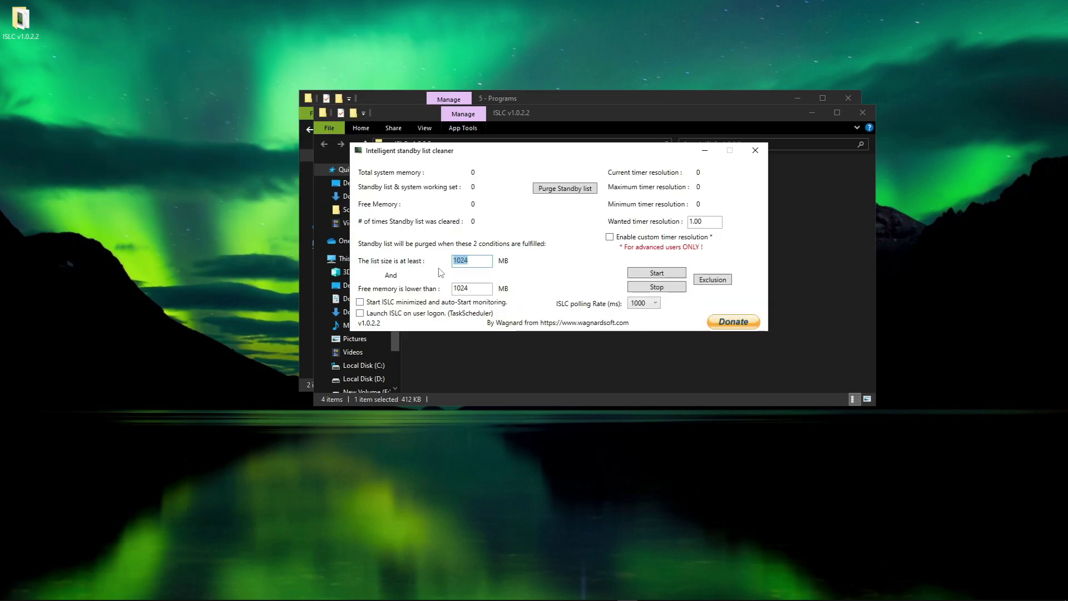
drag(479, 293, 432, 293)
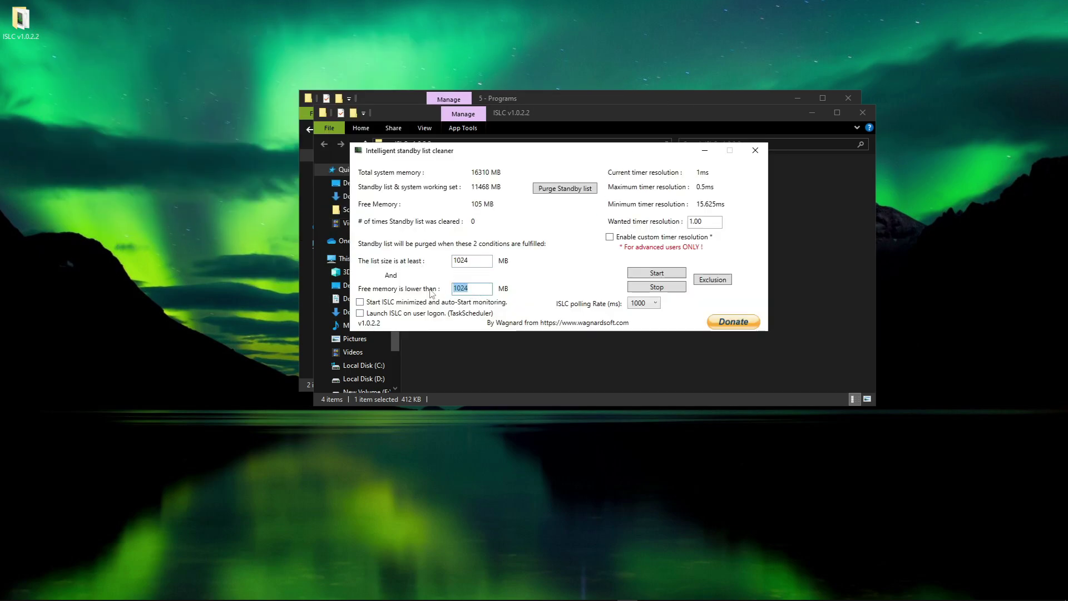
text(1600)
drag(454, 290, 478, 286)
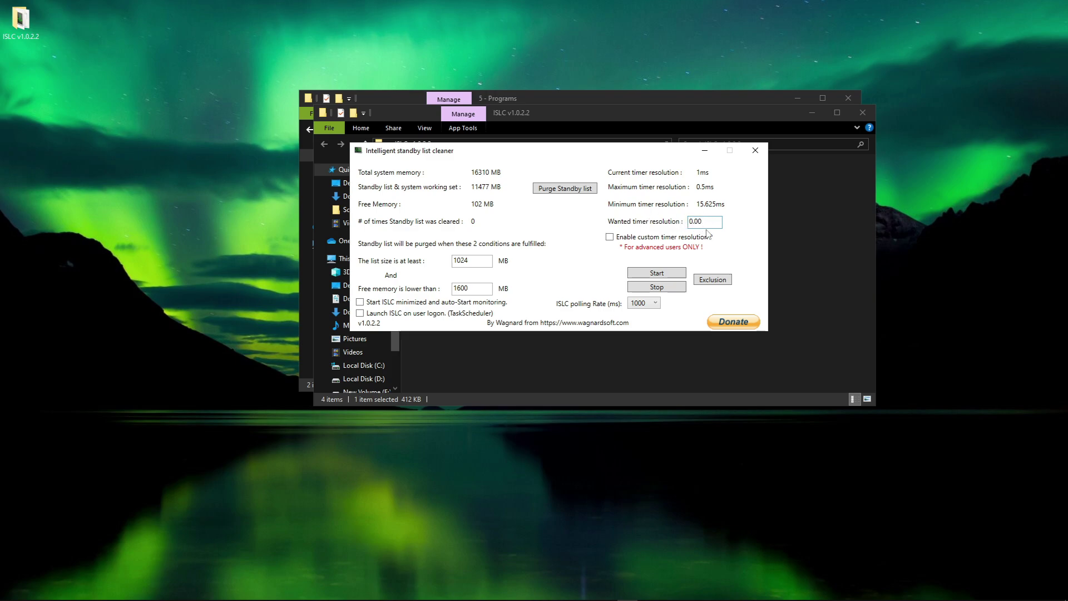
Set the wanted timer resolution to 0.50 with the custom timer resolution enabled, and choose a polling rate of 1000 ms
text(5)
click(648, 303)
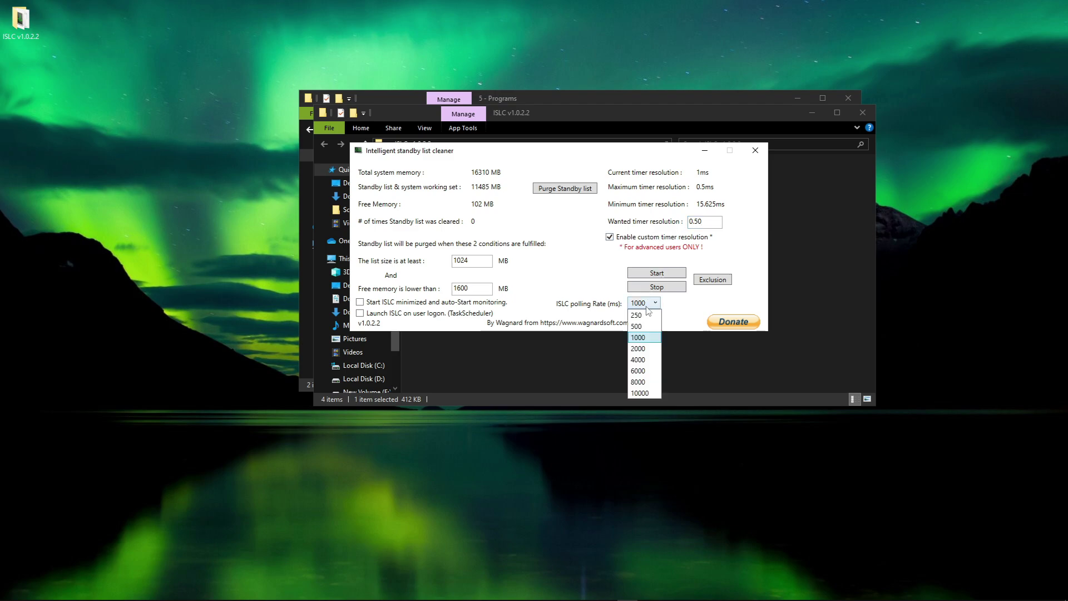
click(639, 339)
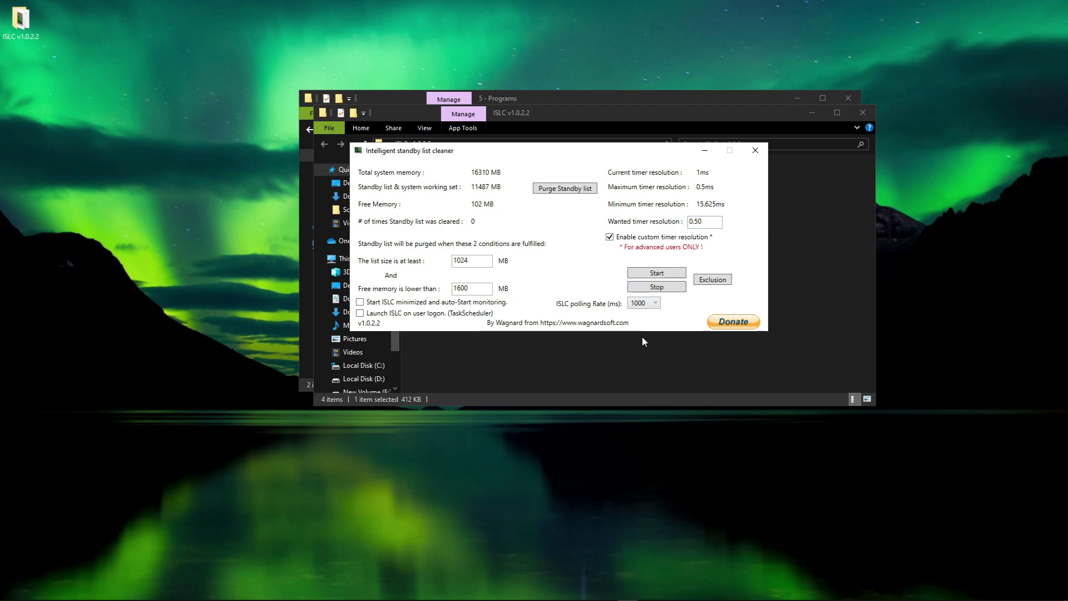
Start the standby list monitoring, and close the cleaner's window and the ISLC v1.0.2.2 folder
click(665, 275)
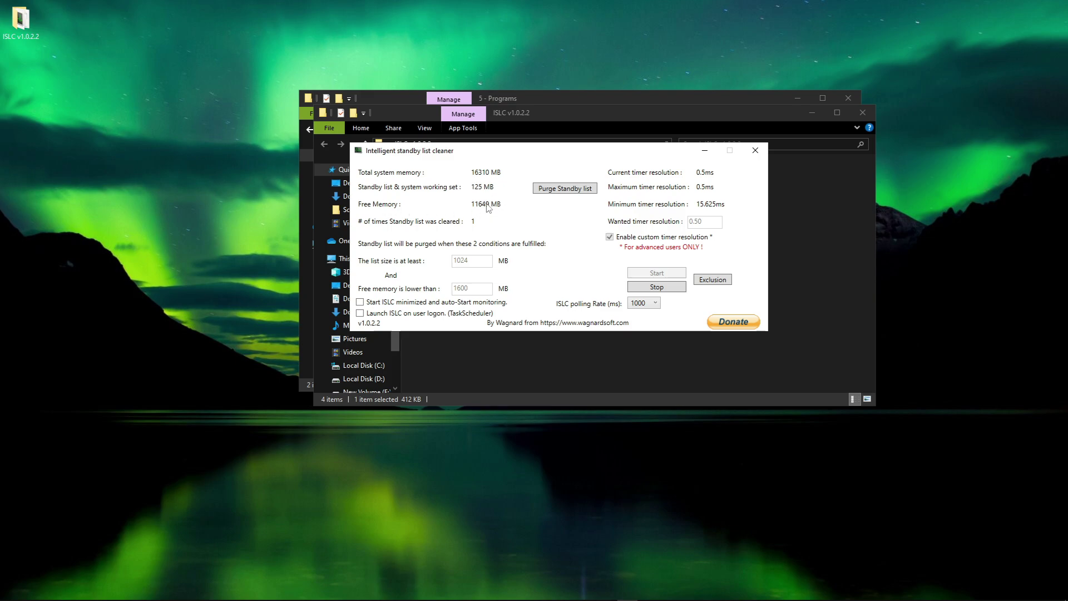
click(755, 151)
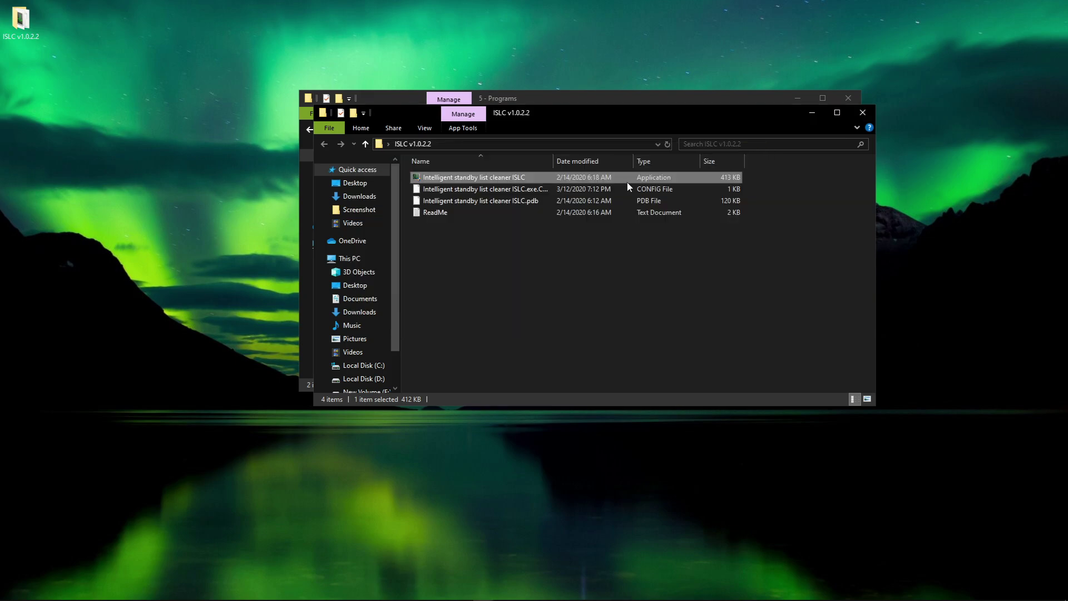
click(861, 113)
Run Unpark CPU from the "5 - Programs" folder as administrator
right_click(436, 178)
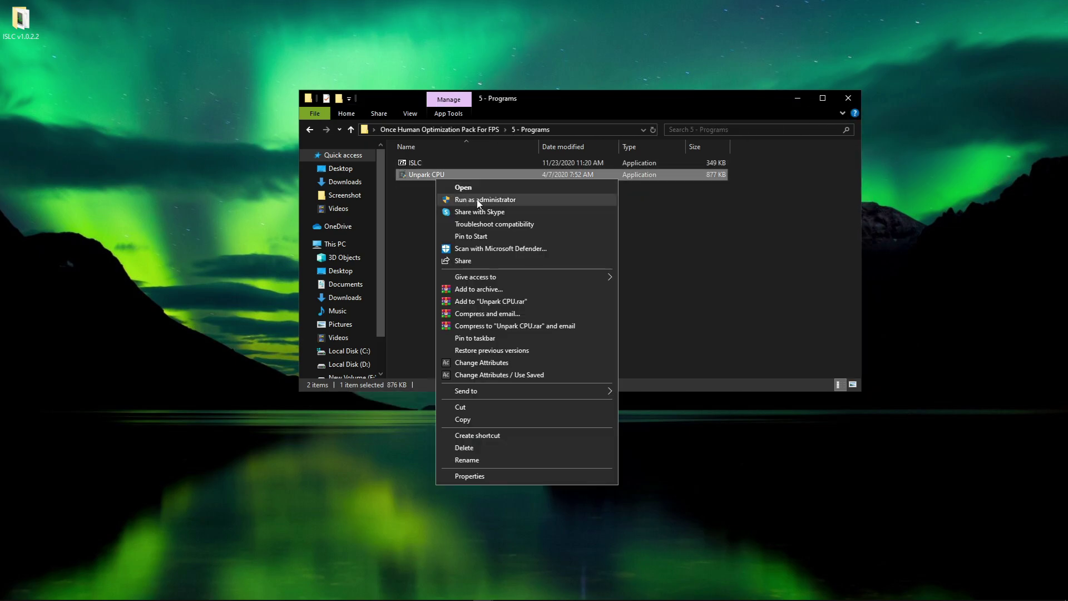
click(477, 200)
click(505, 330)
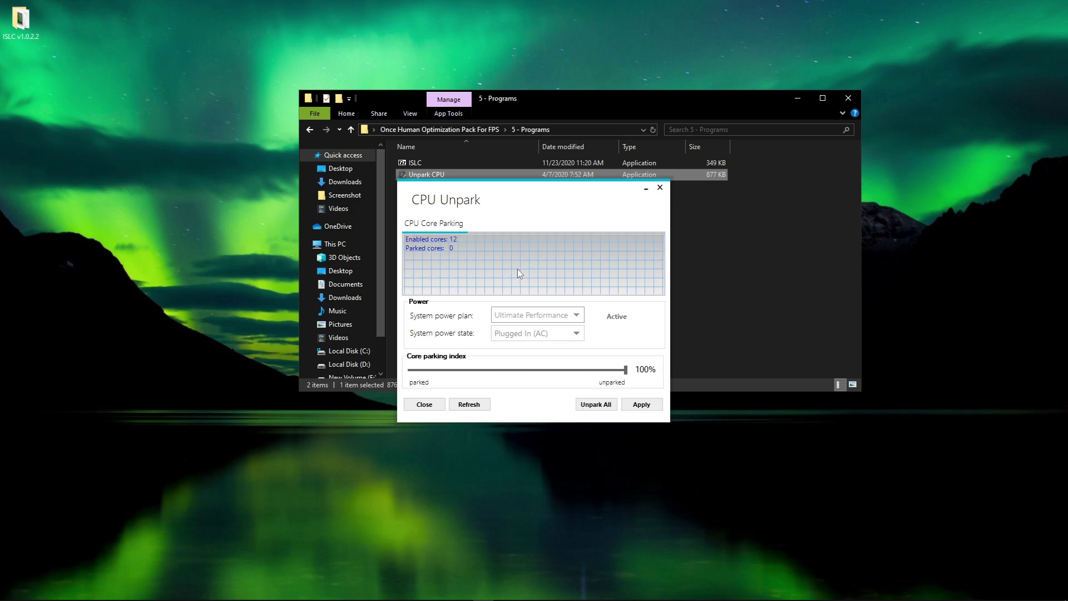
Apply the Ultimate Performance power plan with the core parking index at 100%, and close CPU Unpark
click(531, 315)
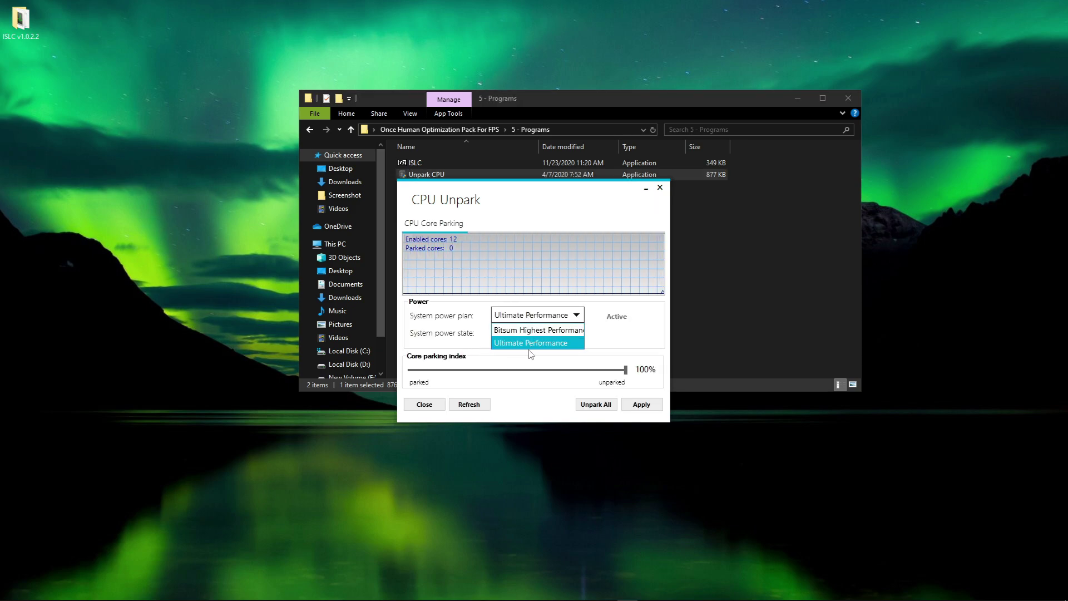
click(554, 343)
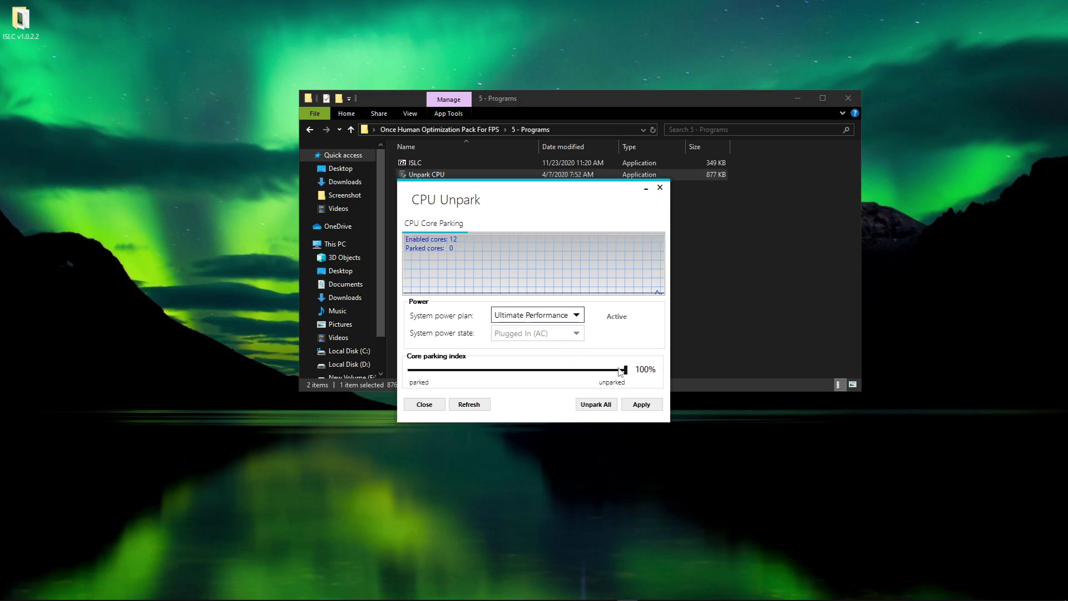
click(641, 404)
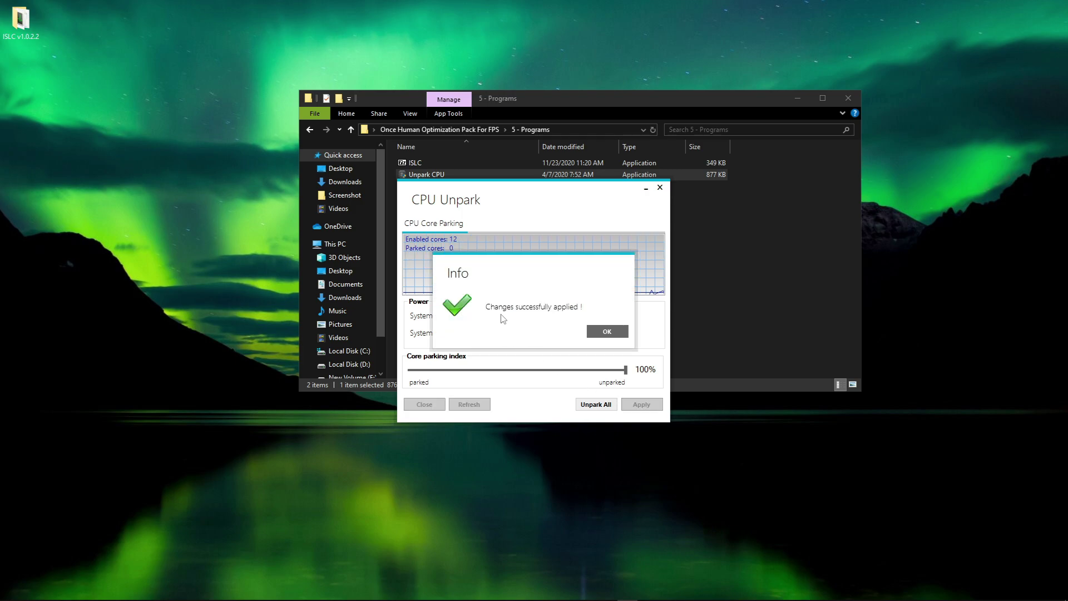
click(599, 332)
click(659, 187)
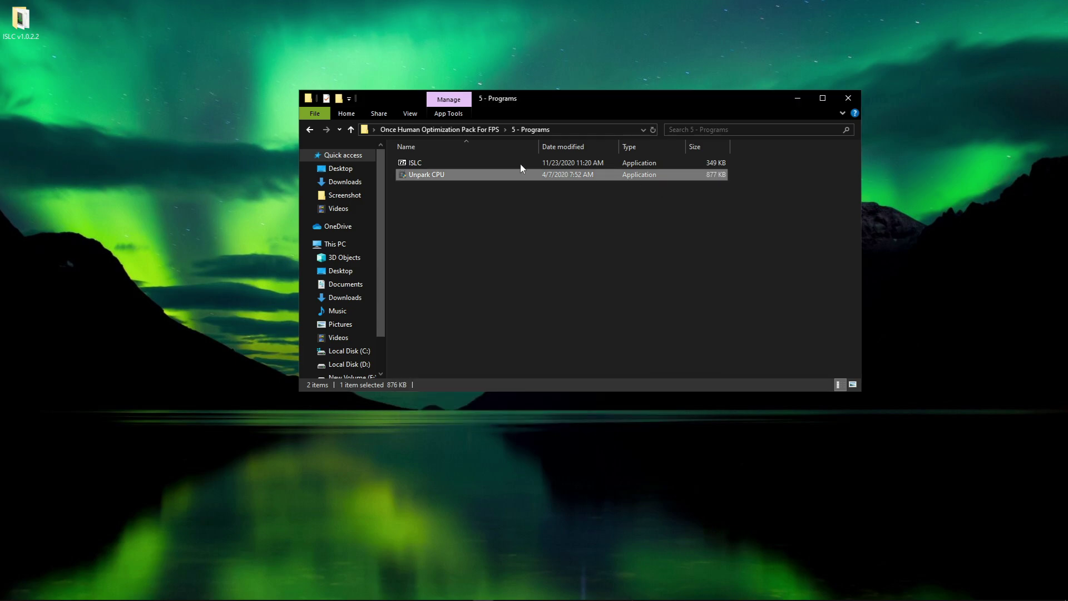
Return to the main optimization pack folder and open "6 - PC Service To Disable"
click(472, 129)
click(428, 222)
right_click(427, 224)
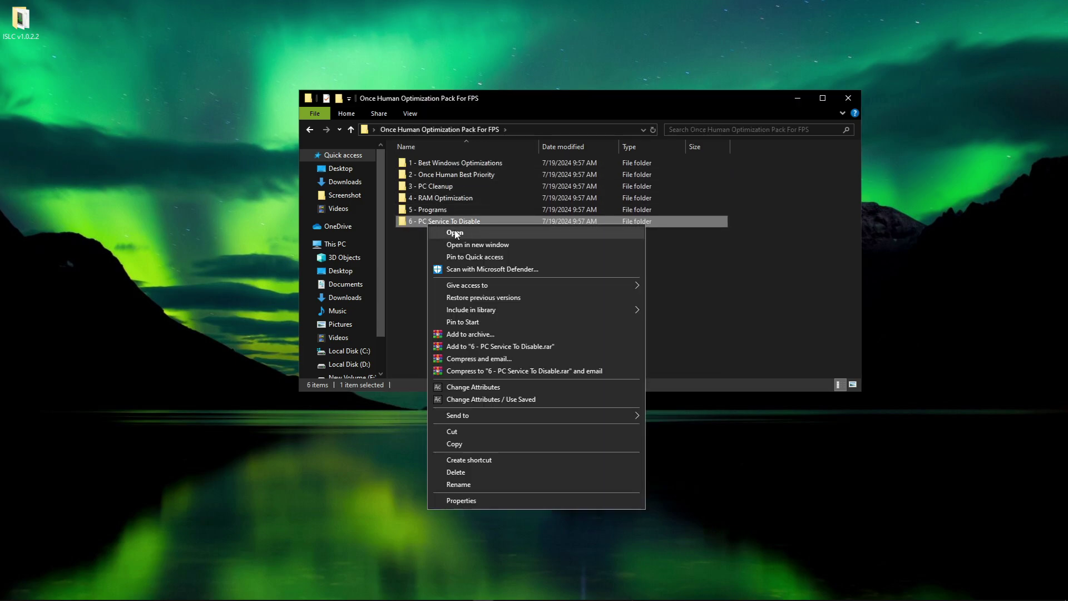
click(453, 232)
Review the service-disabling registry files and the restoring files inside "# Revert Folder", and go back to the services folder
drag(437, 272, 445, 168)
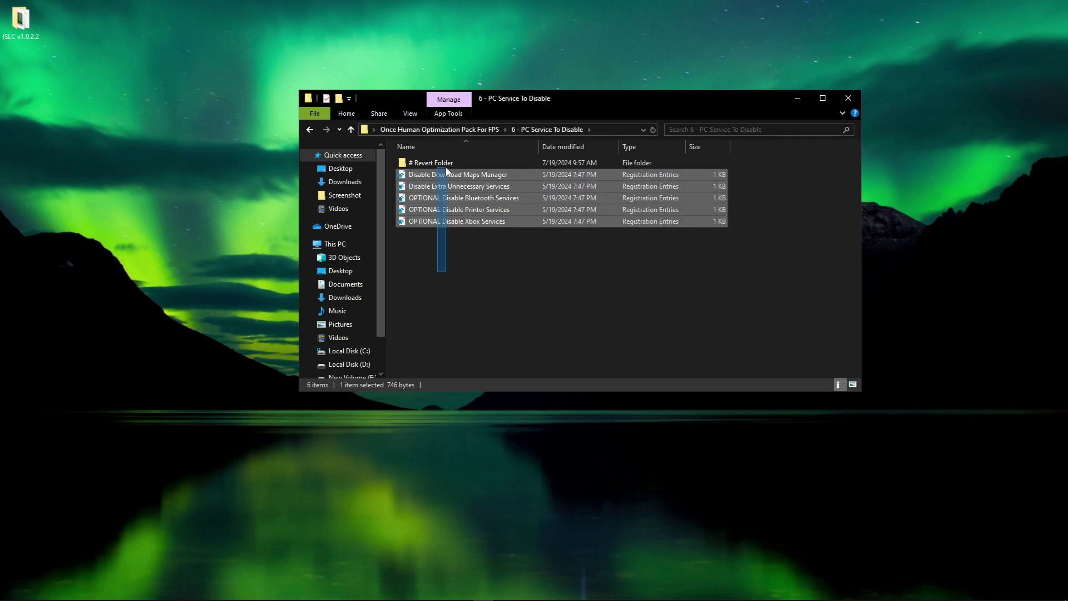
click(439, 162)
double_click(439, 163)
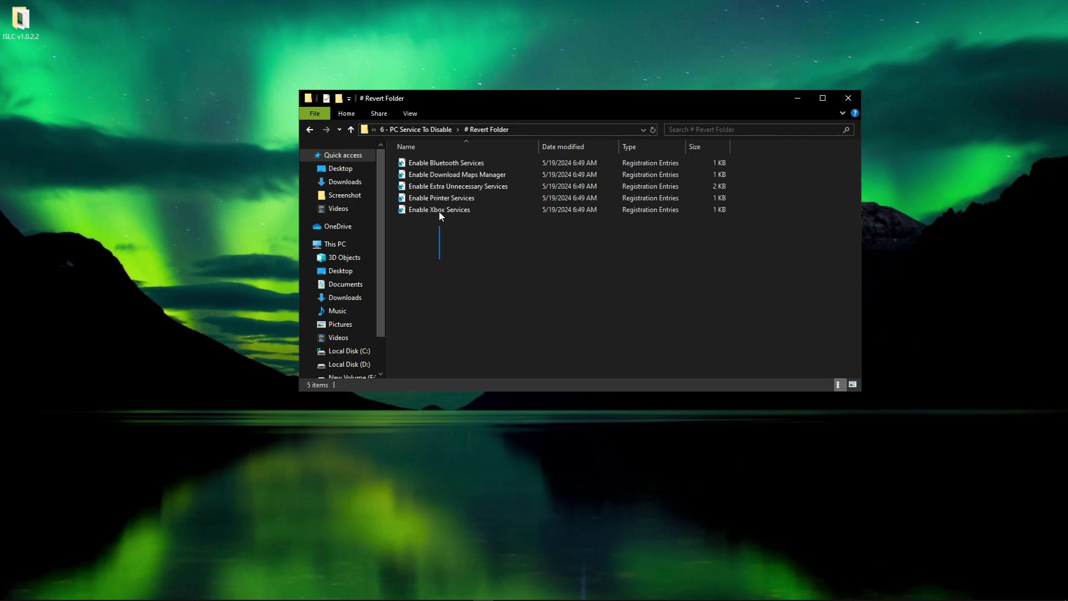
key(ctrl+a)
click(429, 236)
click(310, 129)
Merge the Disable Download Maps Manager registry file into the Windows registry
click(438, 172)
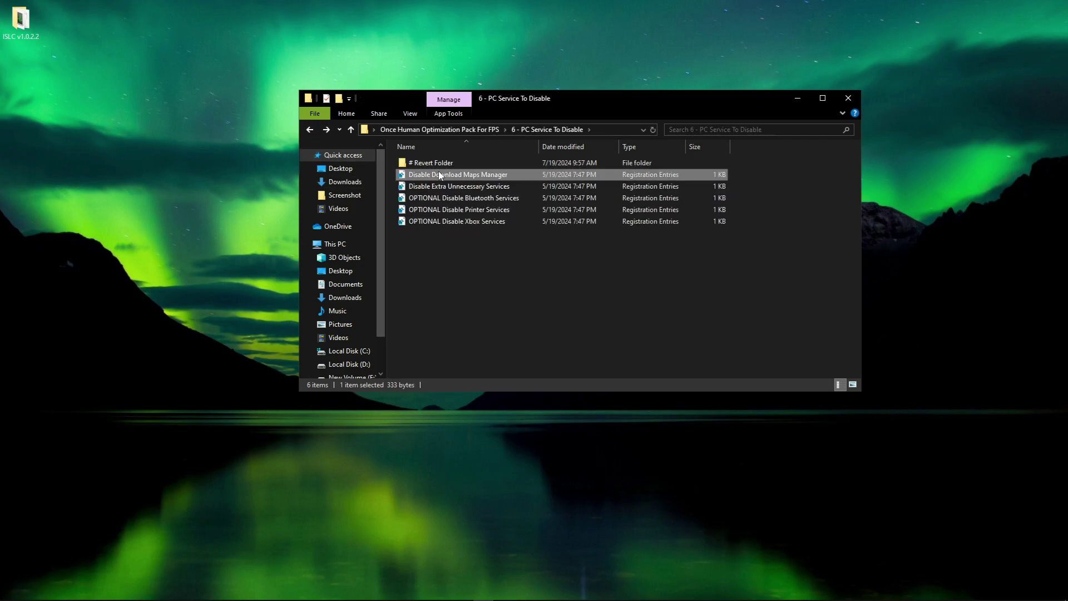
right_click(439, 172)
click(468, 180)
click(535, 330)
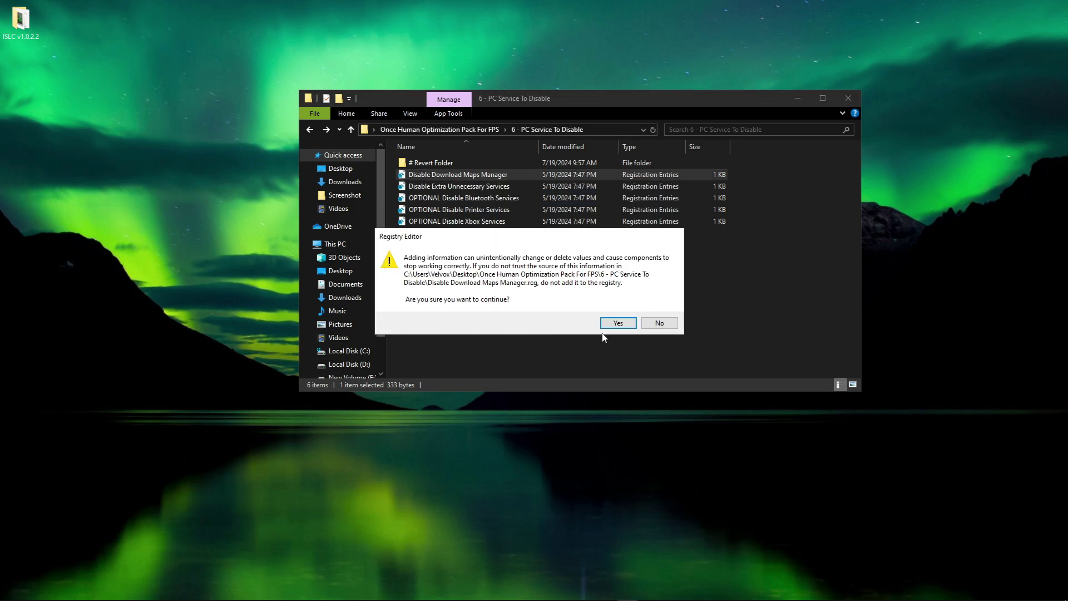
click(630, 326)
click(660, 308)
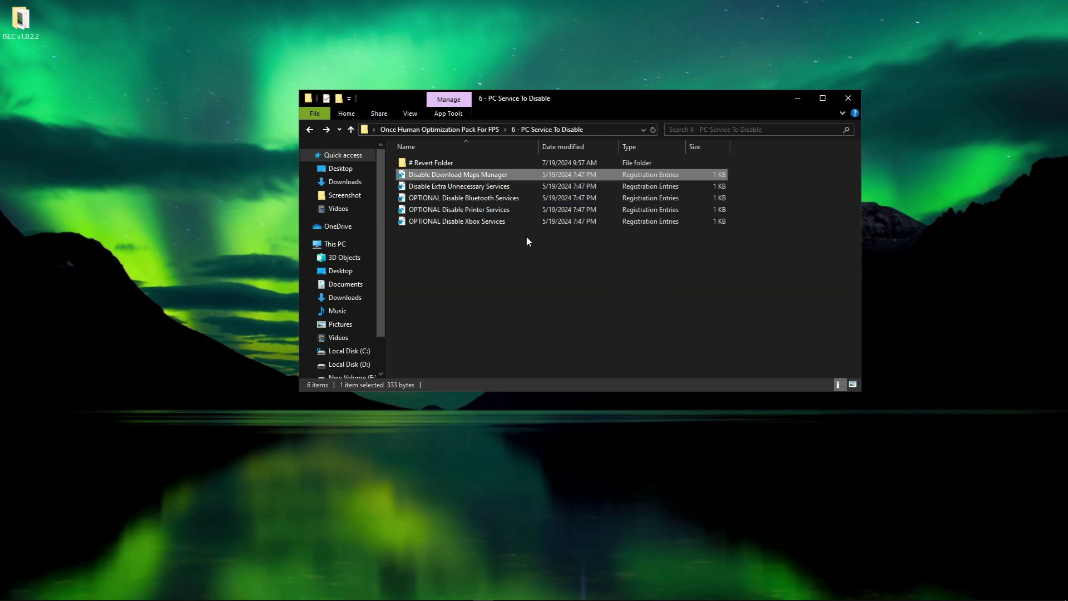
Merge the Disable Extra Unnecessary Services registry file into the Windows registry
click(462, 187)
right_click(461, 191)
click(495, 200)
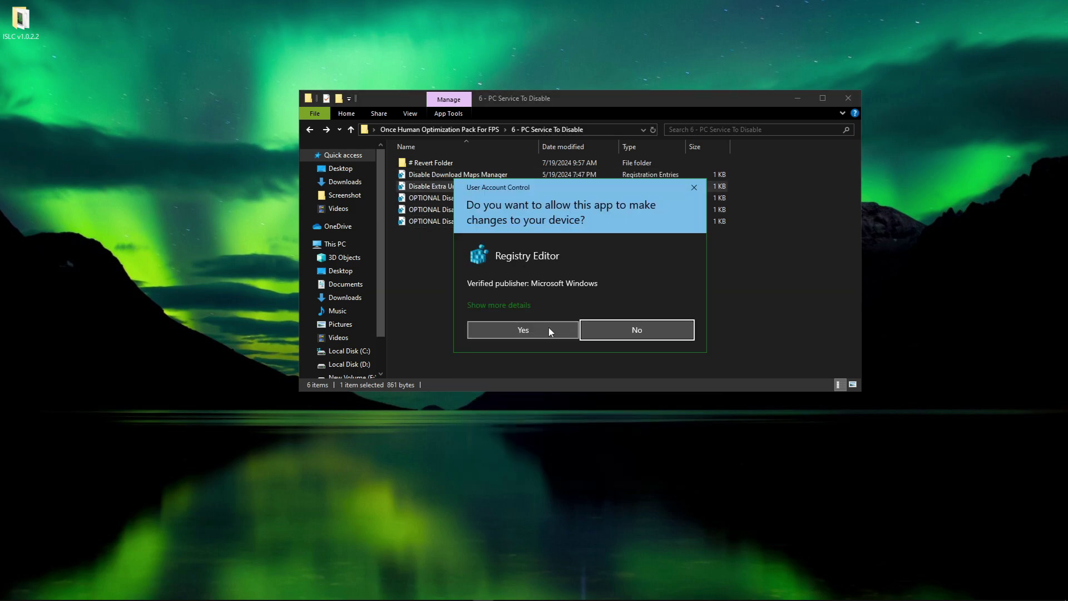
click(549, 328)
click(632, 329)
click(660, 310)
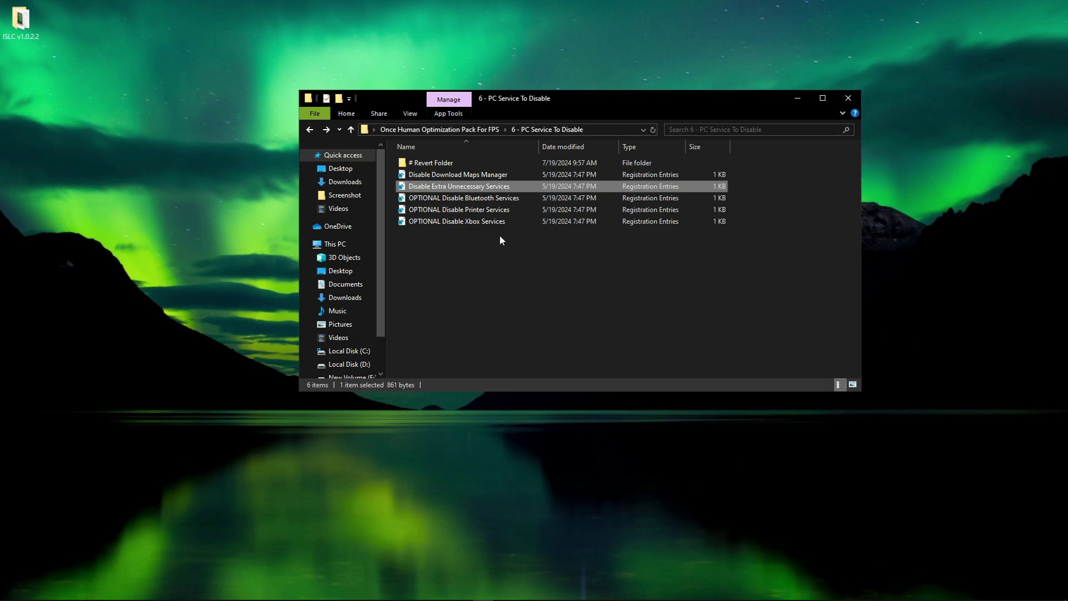
Merge the OPTIONAL Disable Bluetooth Services registry file into the Windows registry
right_click(444, 203)
click(473, 207)
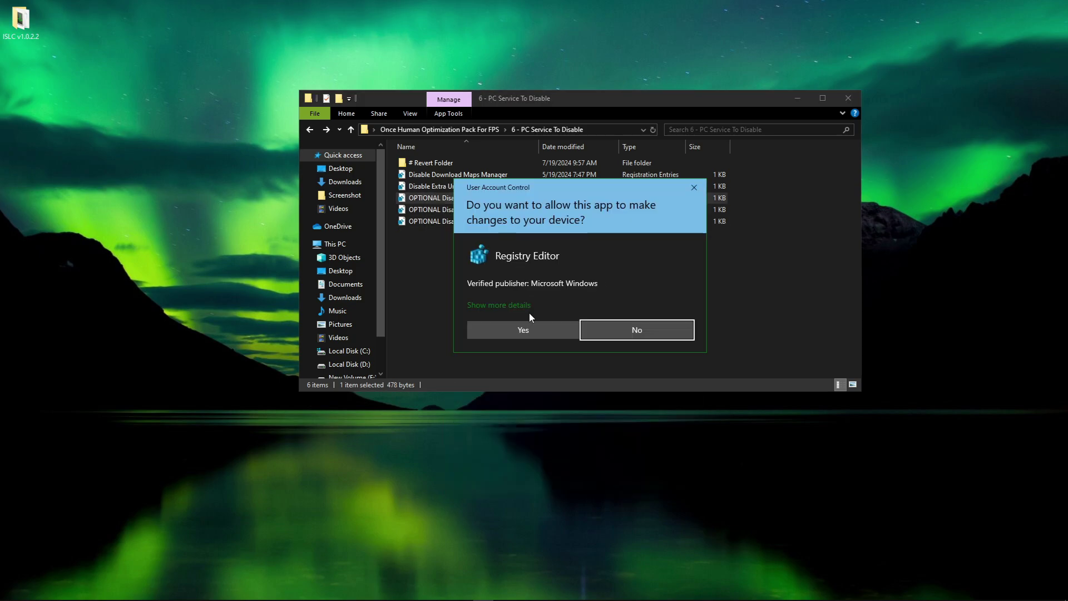
click(526, 327)
click(618, 323)
click(660, 310)
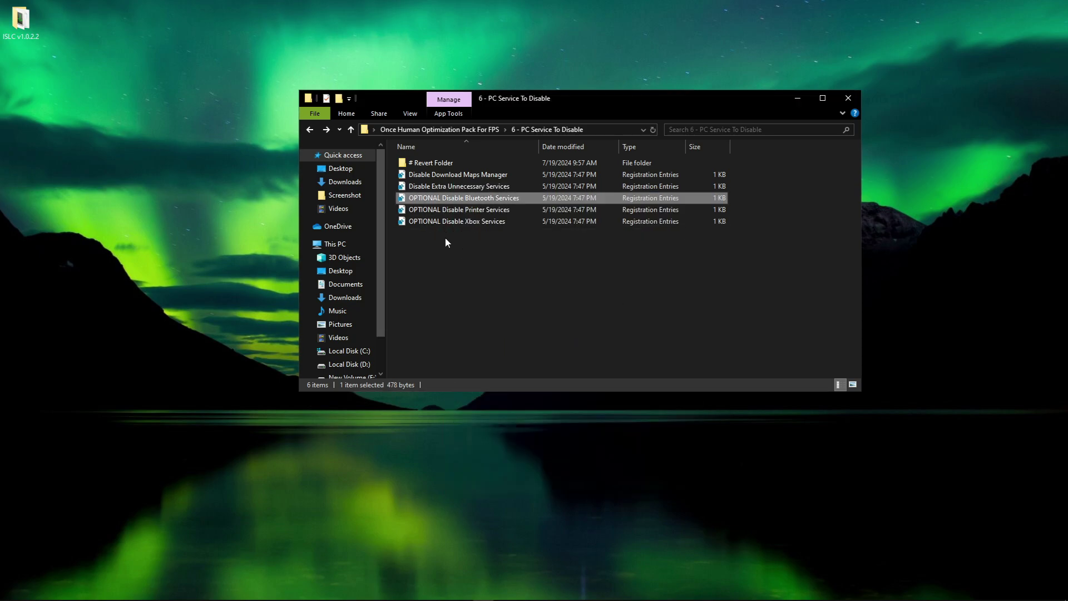
Merge the OPTIONAL Disable Printer Services registry file into the Windows registry
right_click(432, 212)
click(460, 220)
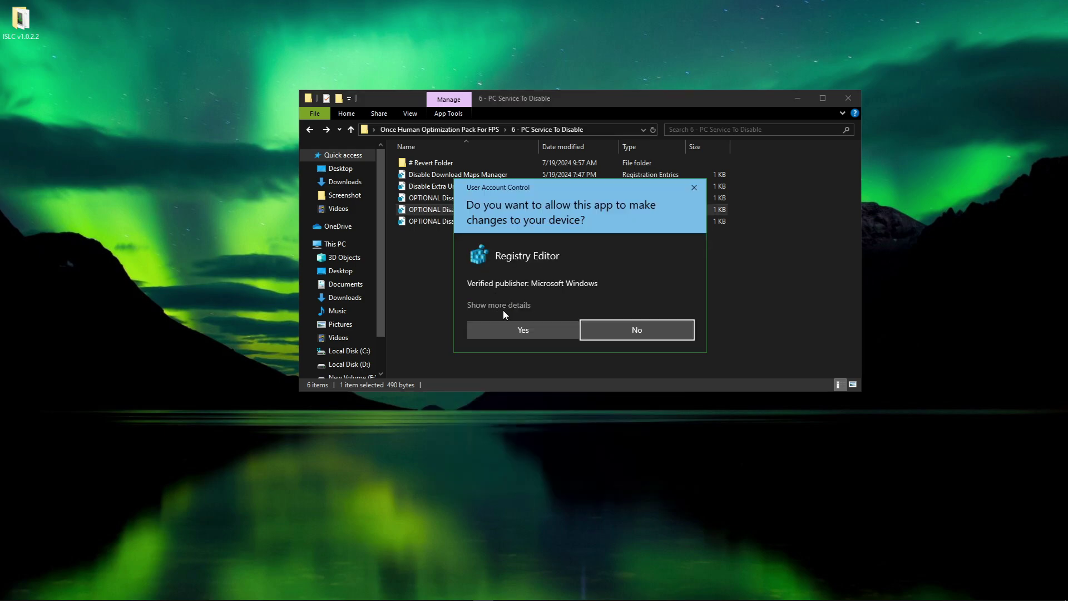
click(522, 327)
click(614, 323)
click(661, 309)
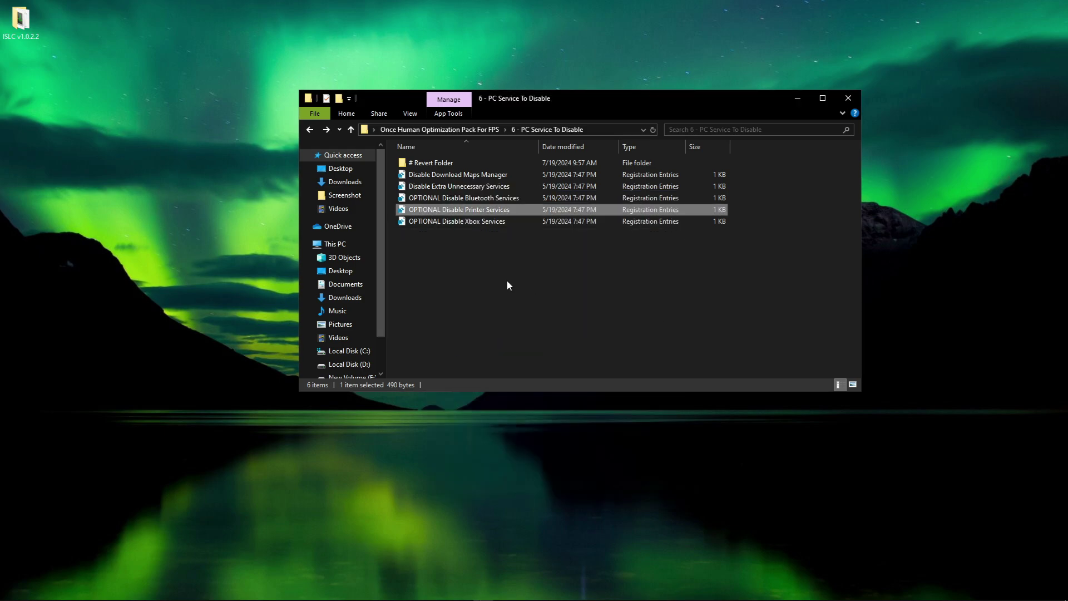
Merge the OPTIONAL Disable Xbox Services registry file into the Windows registry and close the optimization pack's folder window
right_click(432, 222)
click(459, 233)
click(528, 334)
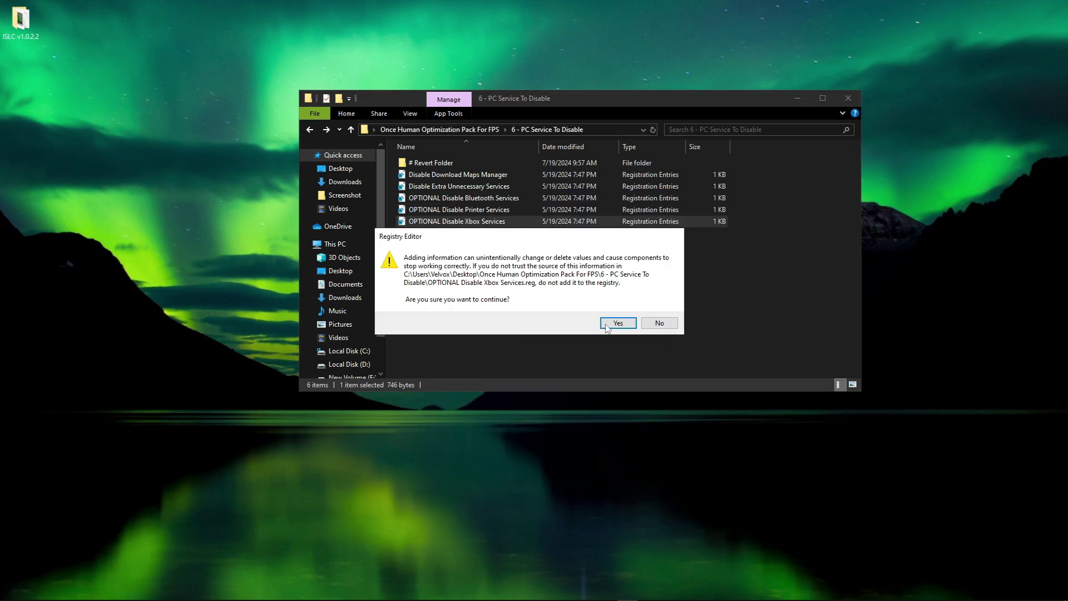
click(608, 327)
click(658, 312)
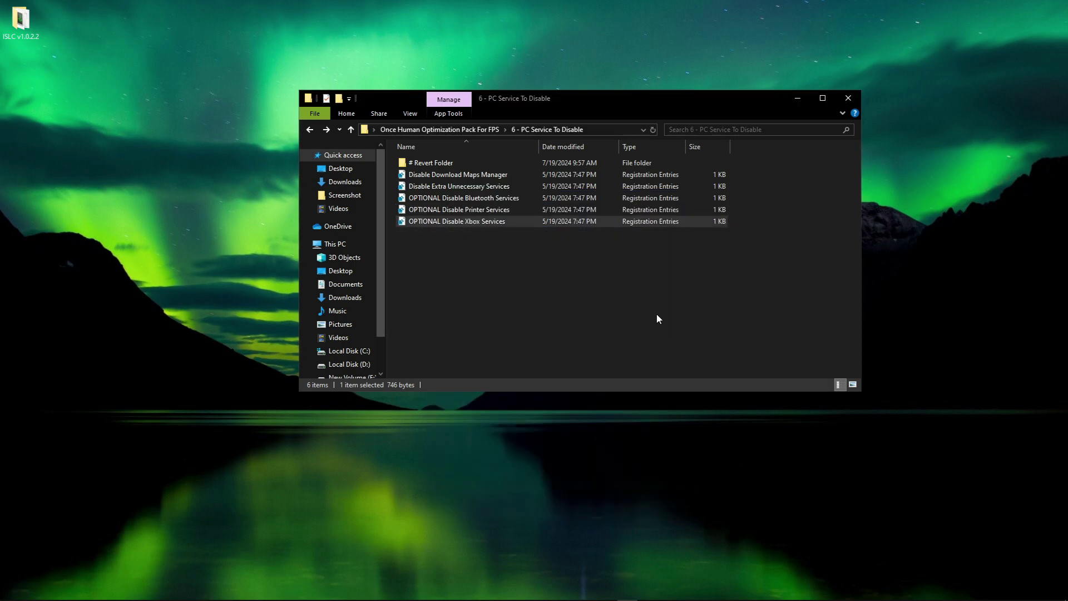
click(425, 131)
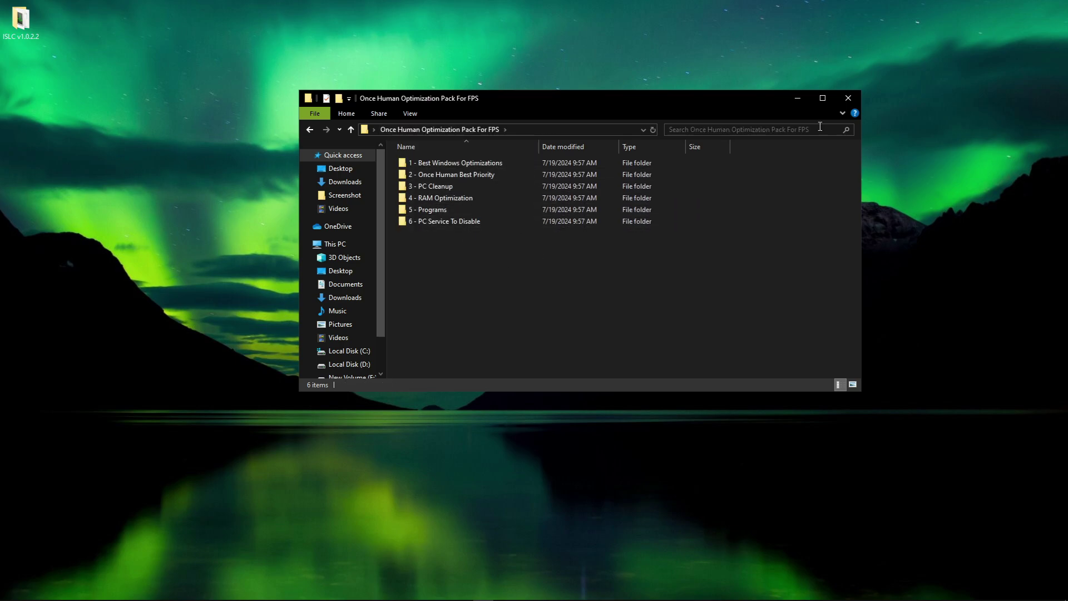
click(847, 98)
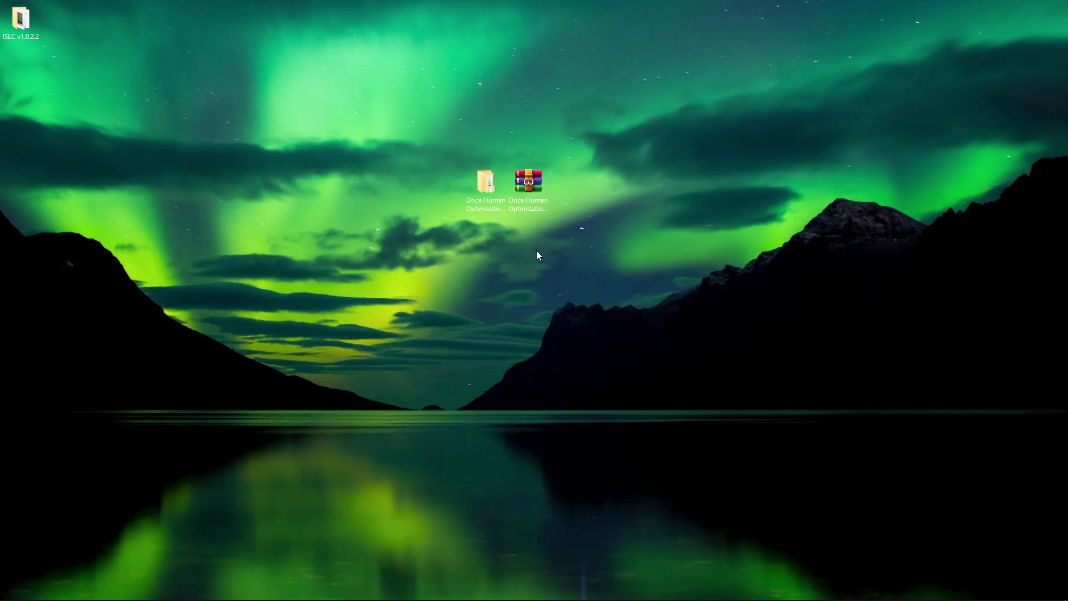